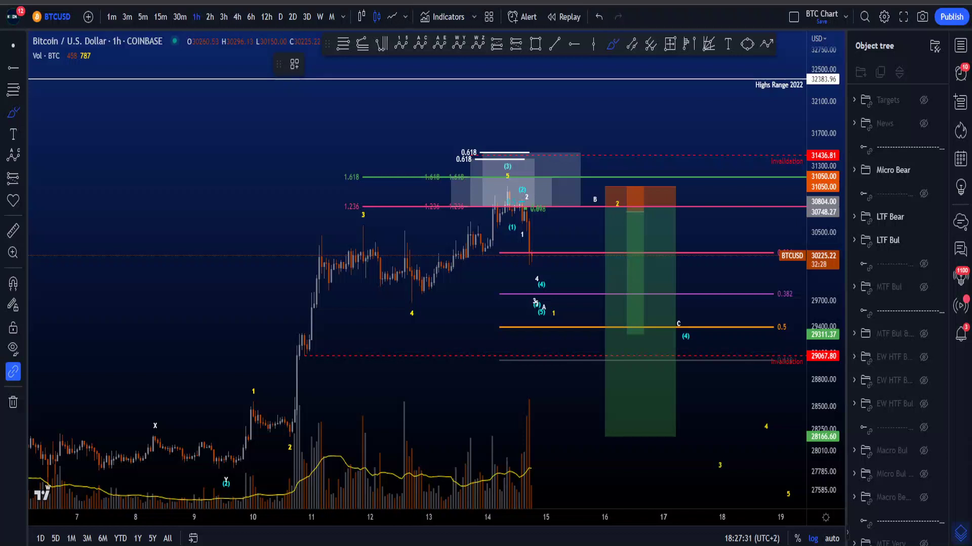
Brush temporary strokes along the projected drop from white wave 1 and over the short-position boxes, undoing each one
left_click_drag(523, 238, 601, 447)
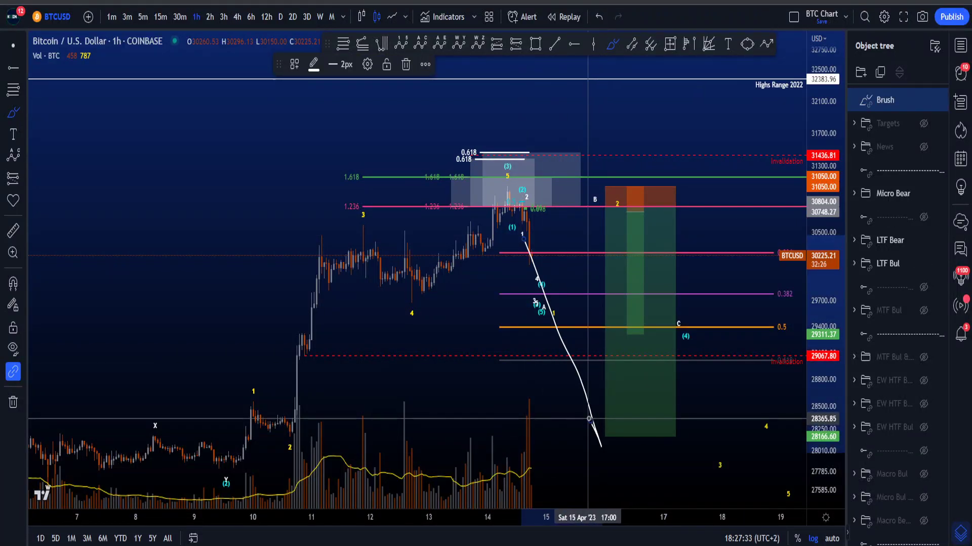
key("ctrl+z")
mouse_move(620, 188)
left_mouse_down()
mouse_move(653, 195)
mouse_move(627, 223)
left_mouse_up()
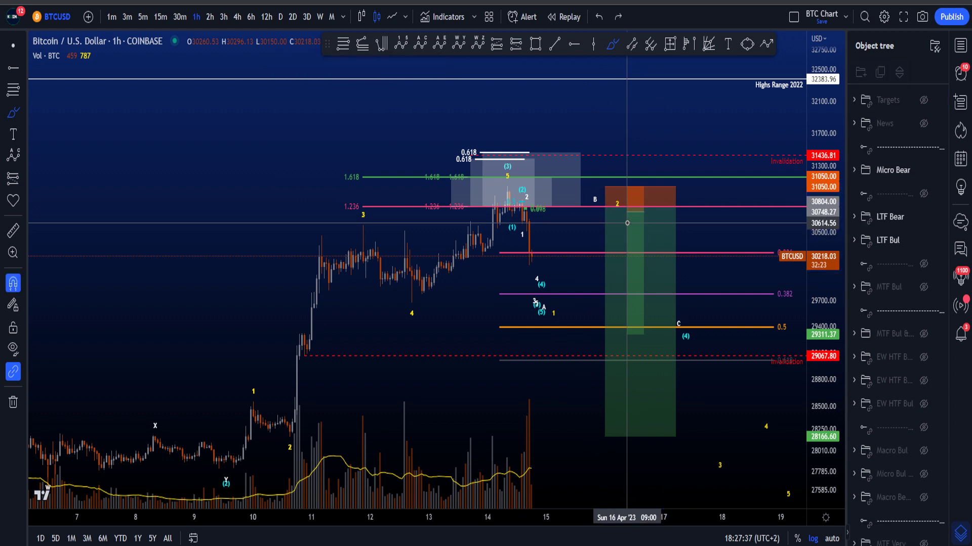
key("ctrl+z")
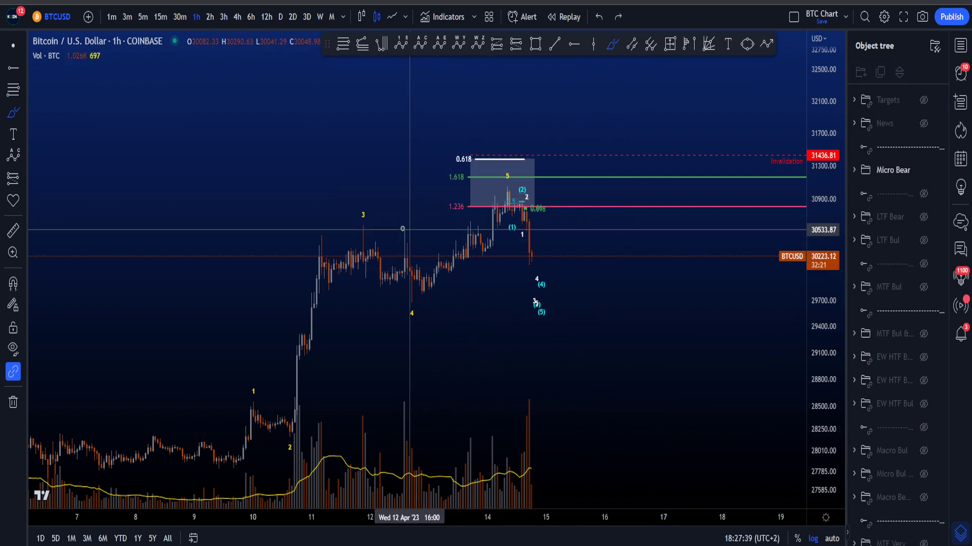
Brush temporary lines for rising price between yellow waves 3 and 5 and declining volume beneath, undoing both
left_click_drag(360, 227, 505, 188)
key("ctrl+z")
left_click_drag(353, 393, 511, 440)
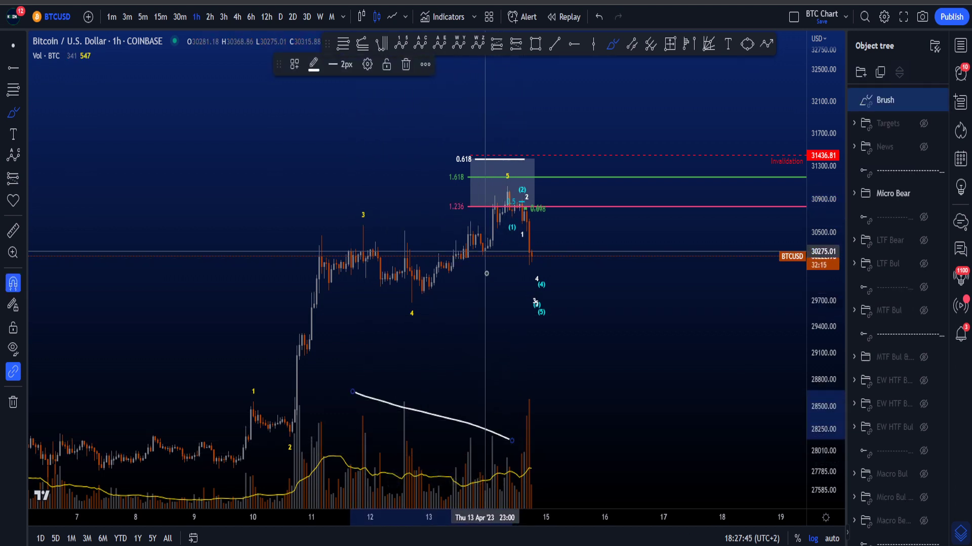
key("ctrl+z")
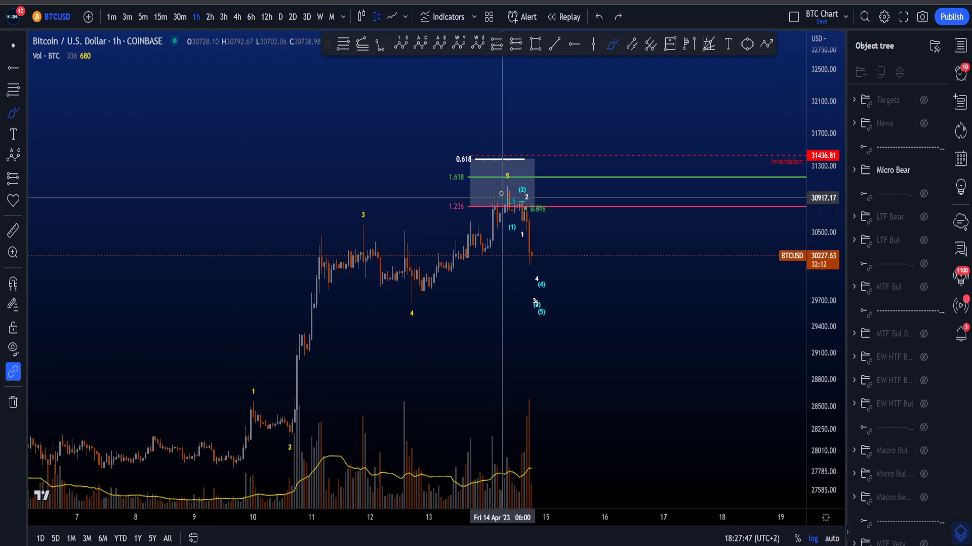
Circle the Fibonacci target area at the 1.236 and 1.618 levels with the brush and undo the circle
mouse_move(499, 182)
left_mouse_down()
mouse_move(433, 191)
mouse_move(485, 194)
left_mouse_up()
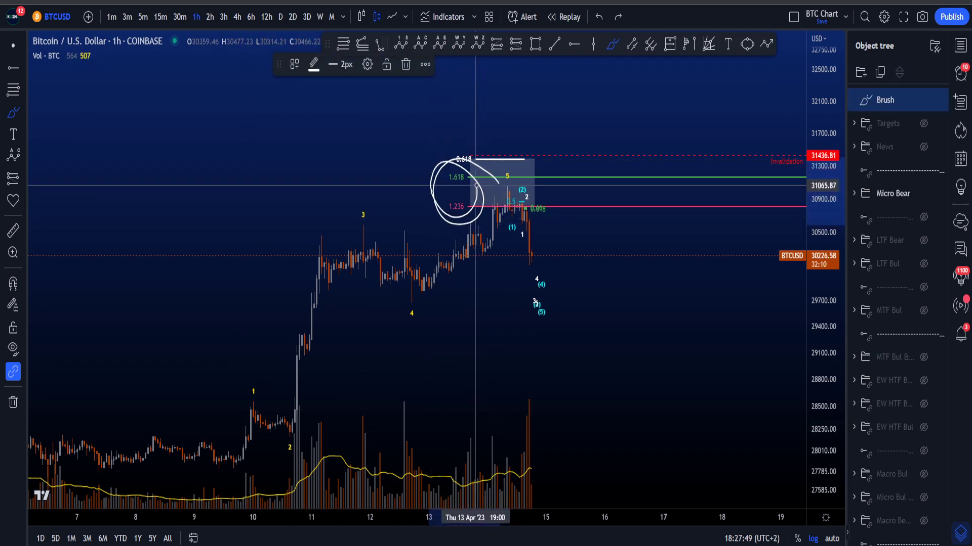
key("ctrl+z")
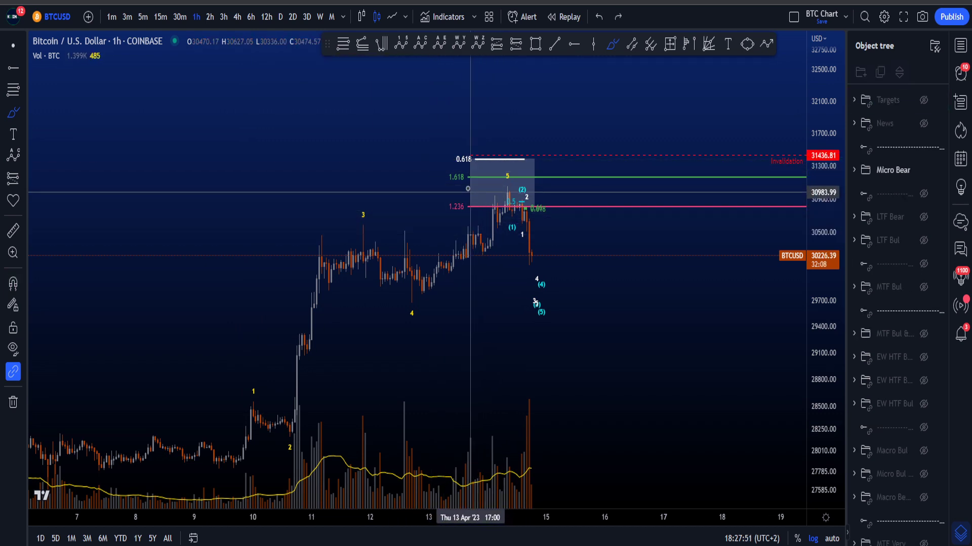
key("ctrl+y")
key("ctrl+z")
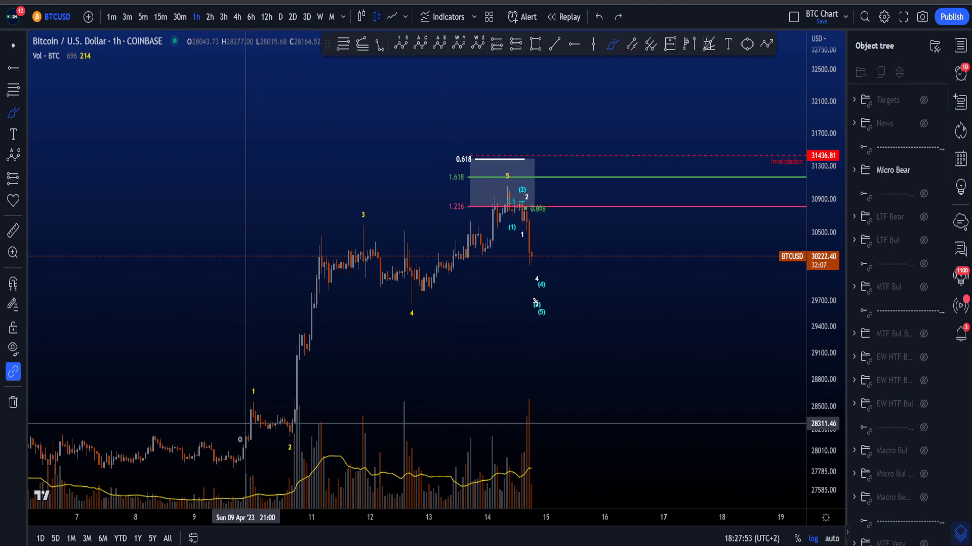
Brush a temporary stroke from the 9 April price area to the latest candles and undo it
mouse_move(229, 458)
left_mouse_down()
mouse_move(363, 225)
mouse_move(451, 247)
mouse_move(497, 186)
mouse_move(515, 197)
mouse_move(533, 259)
left_mouse_up()
key("ctrl+z")
key("ctrl+z")
key("ctrl+z")
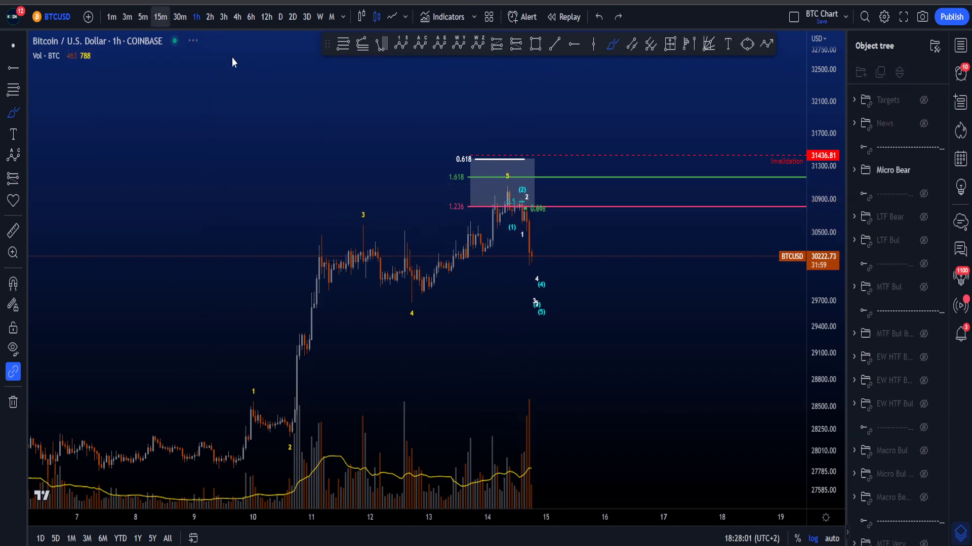
Switch the chart to the 5-minute timeframe and fit the price scale around the Micro Bear wave count
left_click(142, 17)
left_click(831, 538)
left_click_drag(835, 280, 825, 435)
key("ctrl")
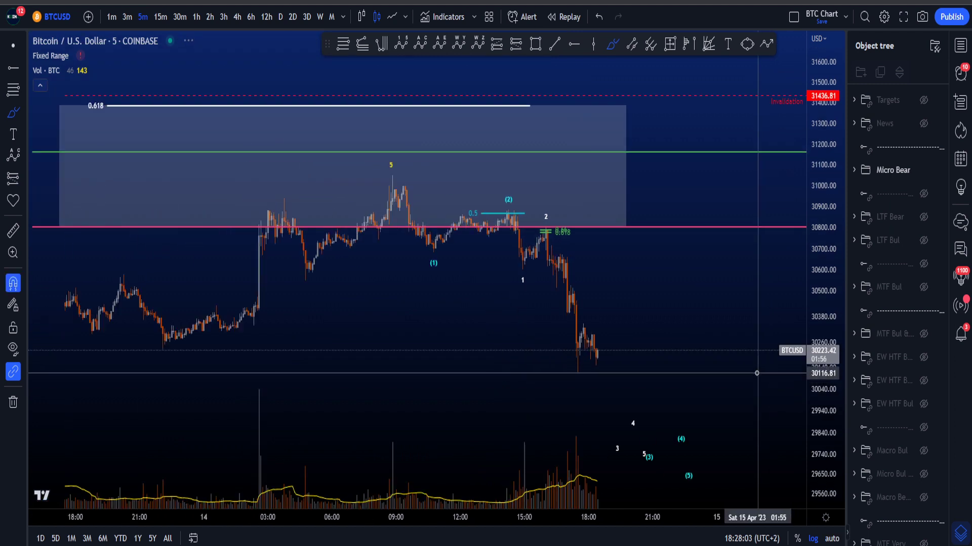
key("Escape")
left_click_drag(659, 317, 551, 292)
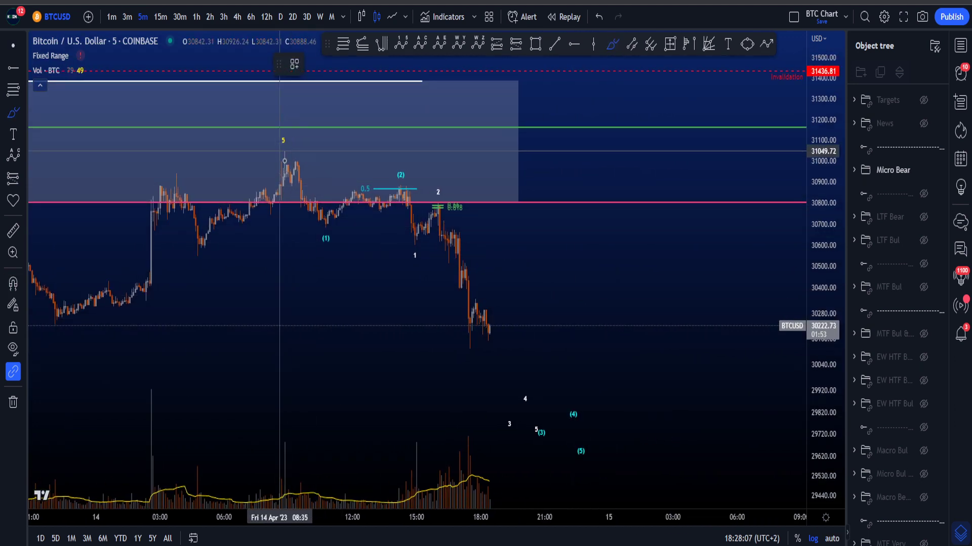
Brush temporary strokes over the decline from yellow wave 5 and the rising volume below it, undoing each one
mouse_move(280, 151)
left_mouse_down()
mouse_move(406, 213)
mouse_move(507, 348)
left_mouse_up()
key("ctrl+z")
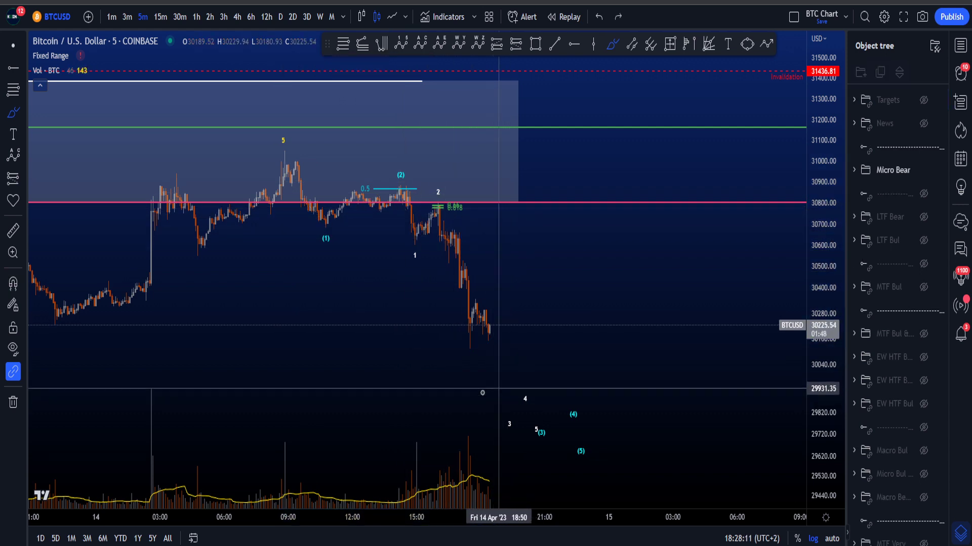
left_click_drag(357, 480, 447, 463)
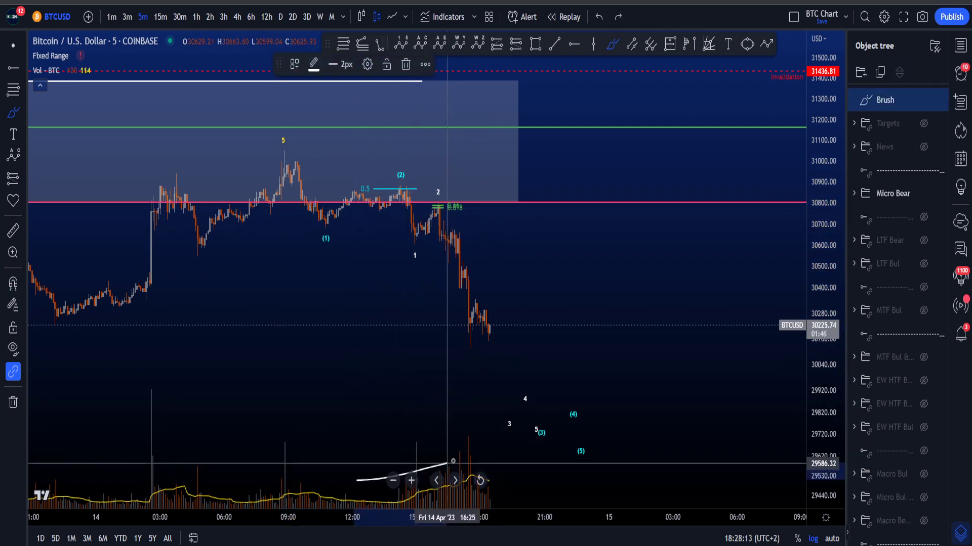
key("ctrl+z")
mouse_move(301, 159)
left_mouse_down()
mouse_move(465, 238)
mouse_move(510, 364)
left_mouse_up()
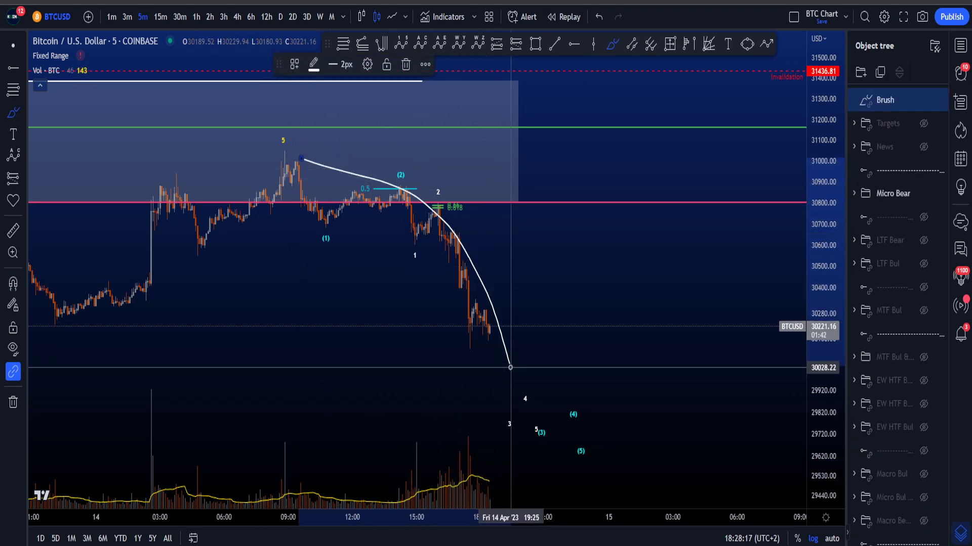
key("ctrl+z")
Sketch the projected five-wave path down from yellow wave 5 with the brush, circle the (3) target, and undo the strokes
scroll(602, 293, "down", 3)
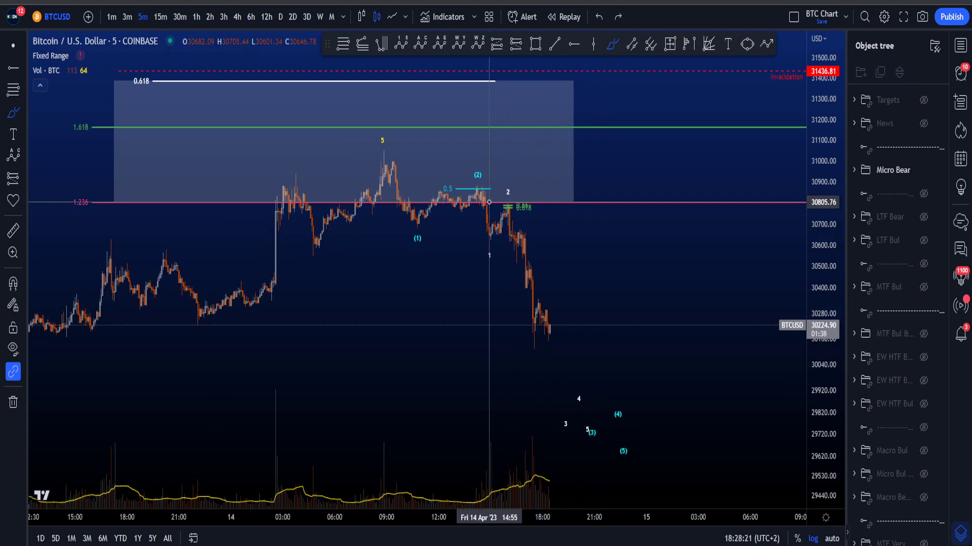
mouse_move(476, 180)
left_mouse_down()
mouse_move(486, 223)
mouse_move(512, 199)
mouse_move(557, 355)
mouse_move(582, 317)
mouse_move(605, 392)
mouse_move(594, 426)
left_mouse_up()
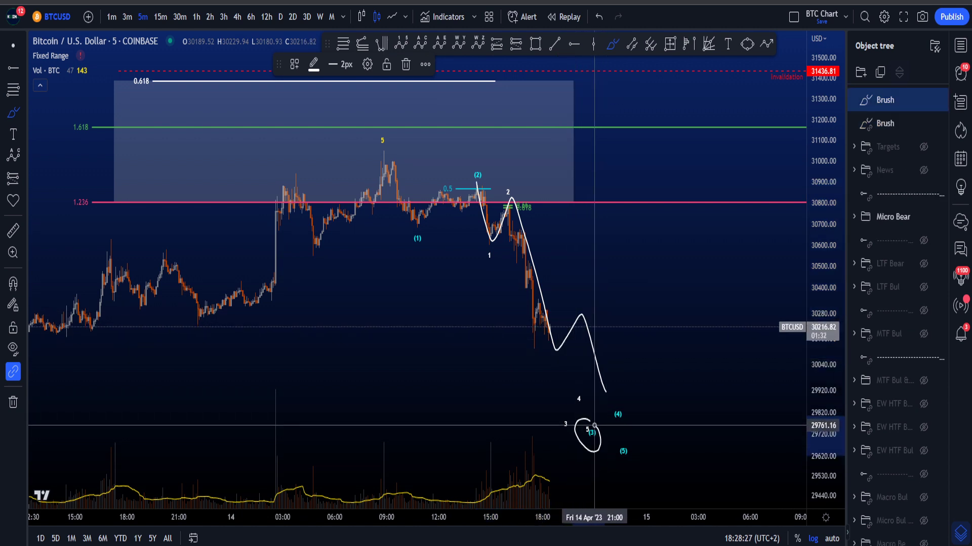
key("ctrl+z")
mouse_move(378, 146)
left_mouse_down()
mouse_move(425, 233)
mouse_move(529, 285)
mouse_move(603, 395)
mouse_move(643, 324)
mouse_move(690, 438)
left_mouse_up()
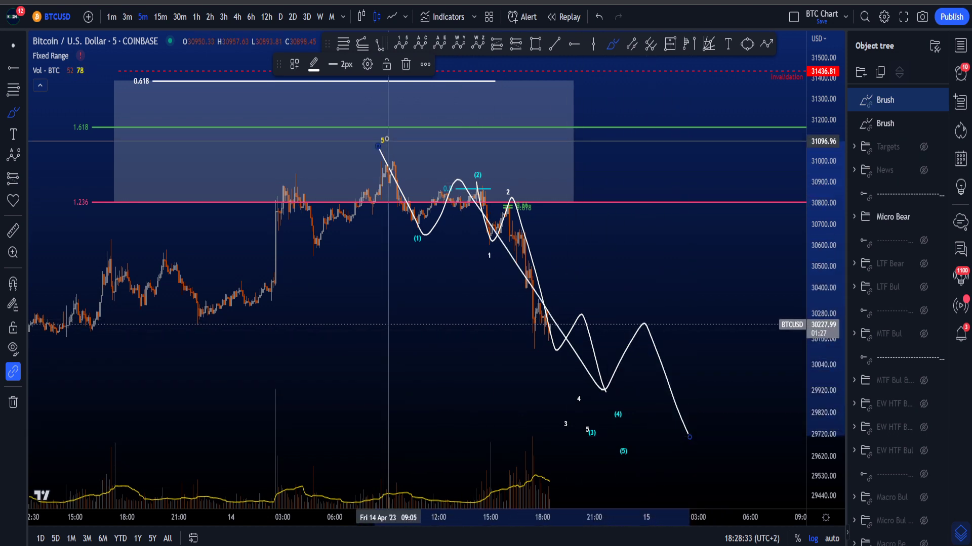
mouse_move(389, 140)
left_mouse_down()
mouse_move(744, 425)
mouse_move(366, 180)
left_mouse_up()
key("ctrl+z")
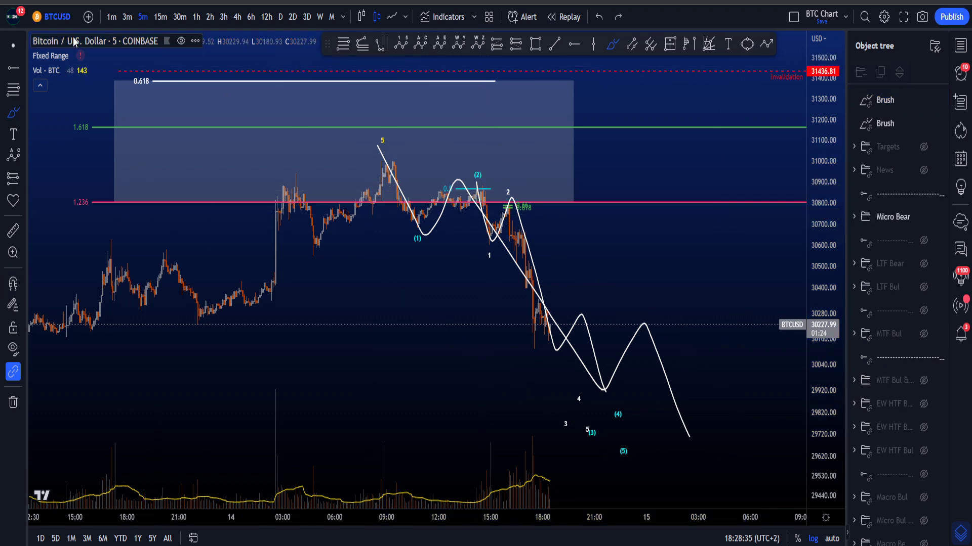
key("ctrl+z")
Reframe the 5-minute chart with space after the latest candles and move the yellow 5 label slightly higher above the peak
left_click(13, 44)
left_click_drag(685, 317, 540, 271)
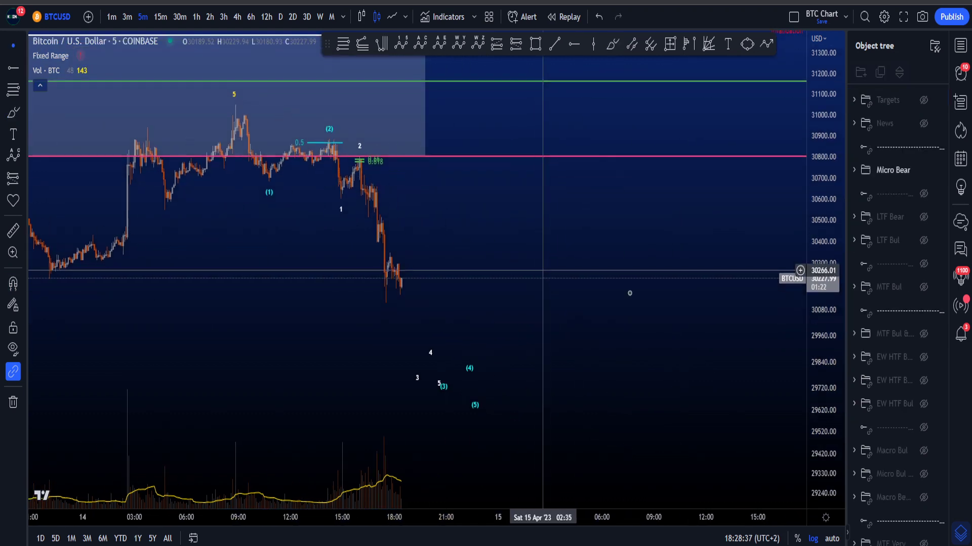
scroll(629, 293, "down", 3)
left_click_drag(832, 293, 832, 328)
left_click_drag(706, 357, 698, 369)
scroll(698, 369, "up", 2)
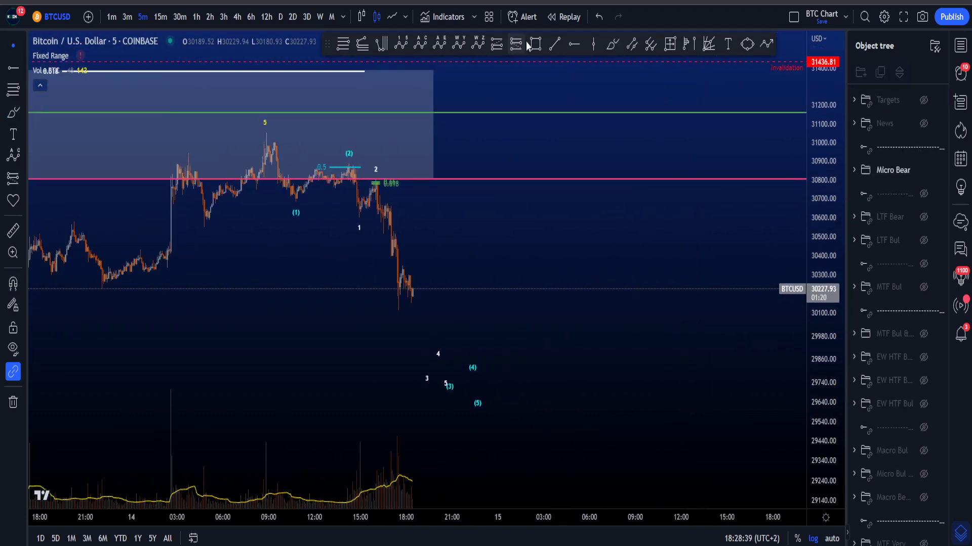
mouse_move(265, 133)
left_mouse_down()
mouse_move(359, 173)
mouse_move(267, 121)
mouse_move(384, 172)
mouse_move(402, 322)
mouse_move(237, 185)
left_mouse_up()
Circle the decline between yellow wave 5 and the latest low with the brush, trace its downward path, and undo the strokes
left_click(611, 45)
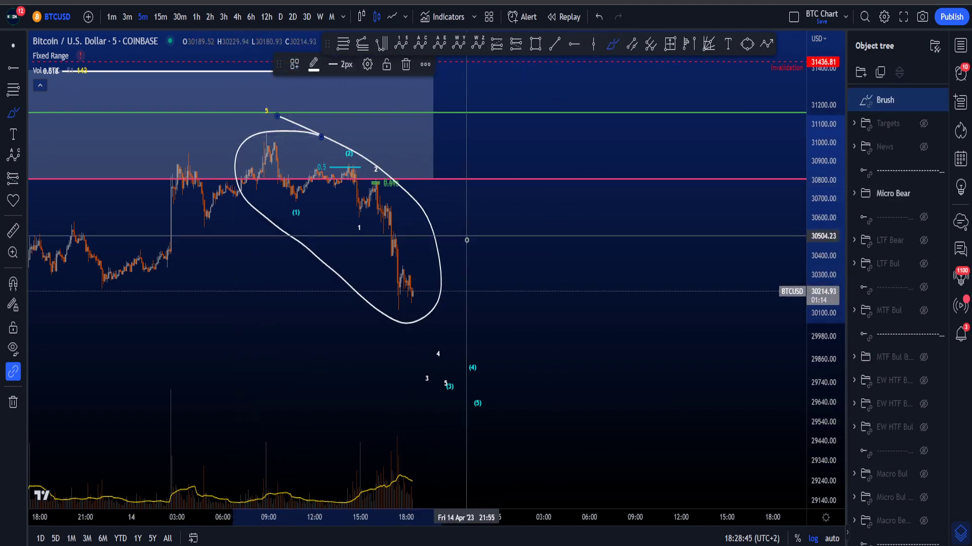
key("ctrl+z")
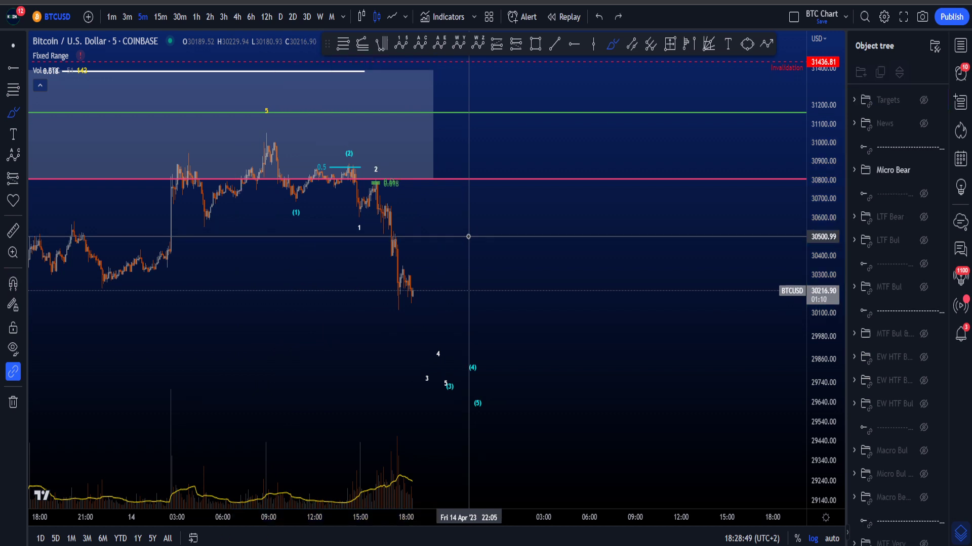
scroll(468, 237, "down", 1)
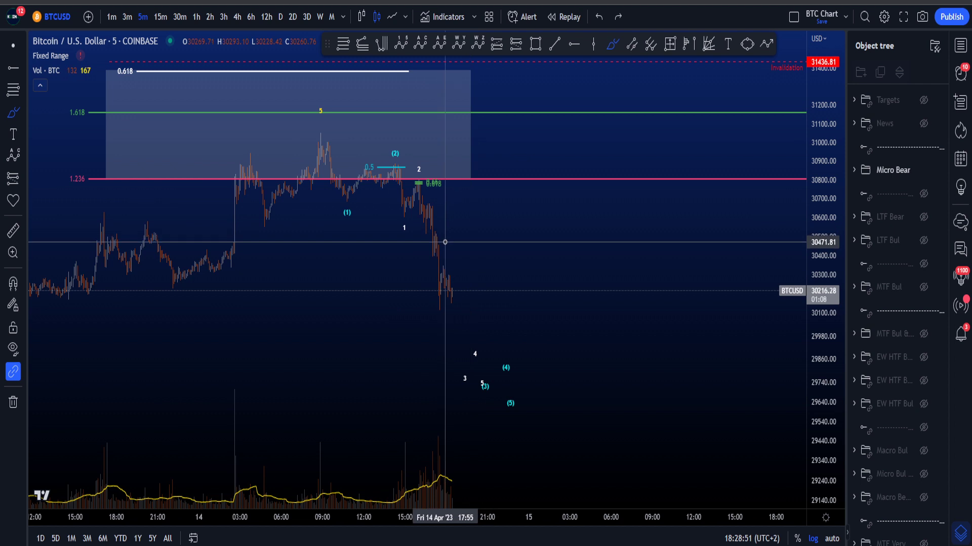
scroll(445, 242, "up", 1)
left_click_drag(277, 140, 428, 348)
key("ctrl+z")
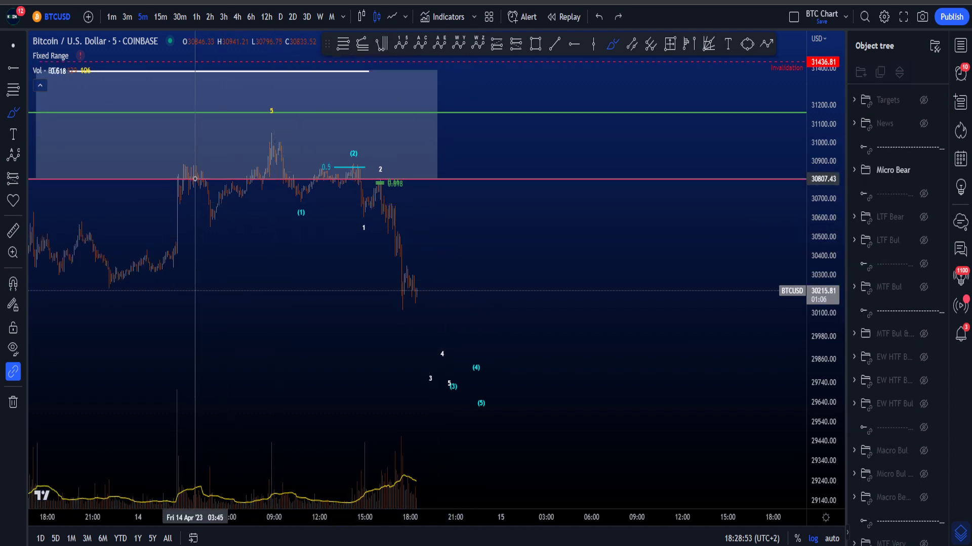
Brush temporary marks over the earlier highs and a loop around the sell-off from yellow wave 5, undoing them
mouse_move(193, 168)
left_mouse_down()
mouse_move(209, 218)
mouse_move(282, 138)
mouse_move(433, 319)
left_mouse_up()
key("ctrl+z")
mouse_move(109, 277)
left_mouse_down()
mouse_move(187, 170)
mouse_move(251, 167)
mouse_move(434, 278)
mouse_move(275, 218)
mouse_move(353, 173)
left_mouse_up()
key("ctrl+z")
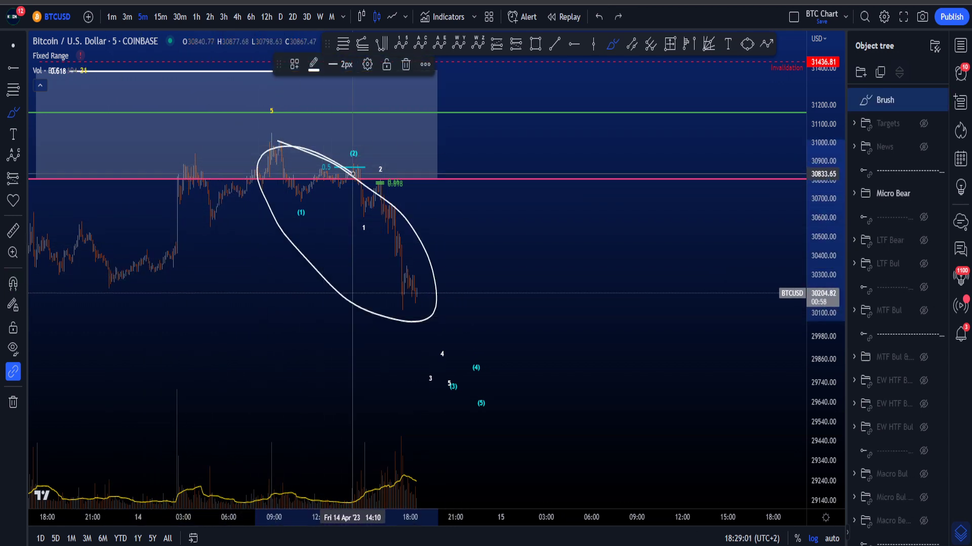
key("ctrl+z")
Brush a short mark under the latest low and a stroke from the peak to the (3) target, undoing both
mouse_move(390, 350)
left_mouse_down()
mouse_move(412, 318)
mouse_move(436, 353)
left_mouse_up()
key("ctrl+z")
left_click_drag(279, 140, 457, 393)
key("ctrl+z")
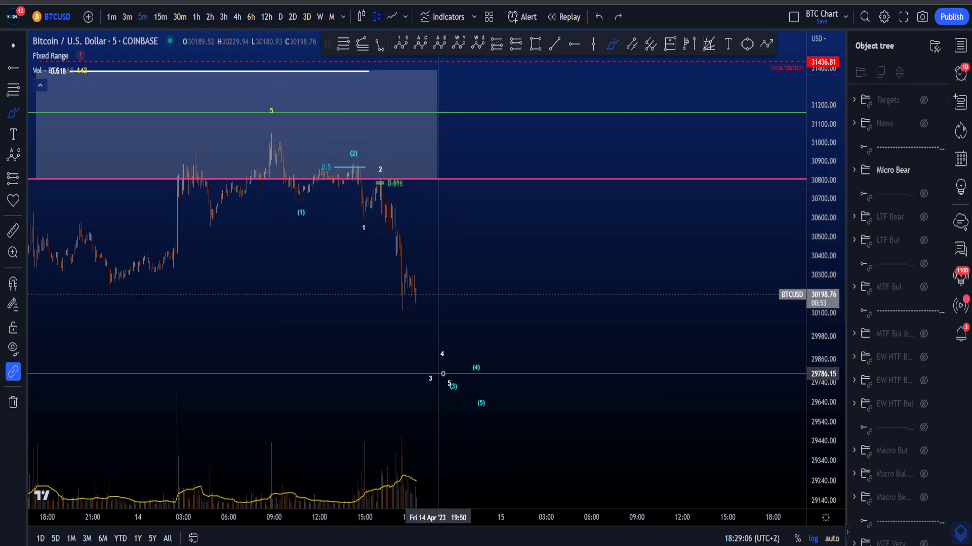
Show the LTF Bul drawings instead of Micro Bear and display them on the 1-hour timeframe
left_click(923, 169)
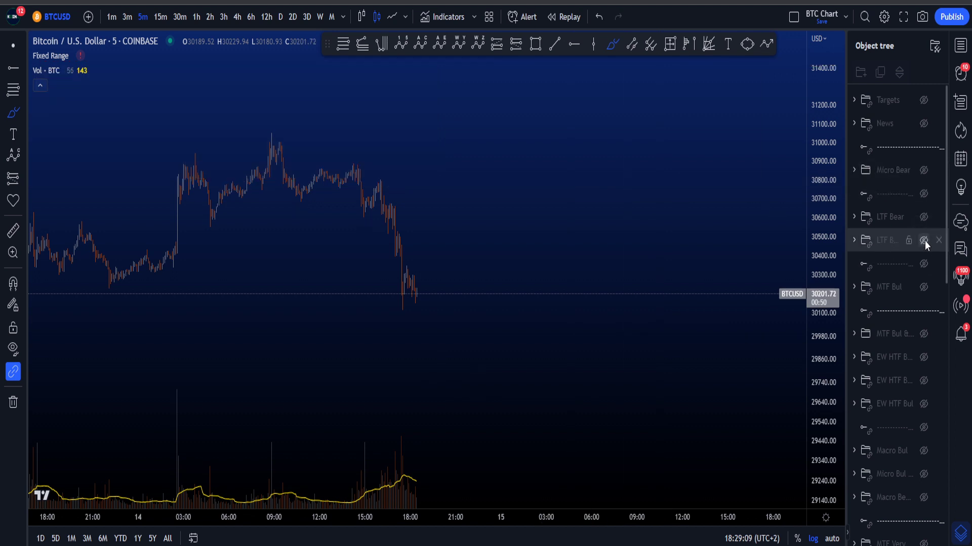
left_click(924, 241)
left_click(197, 17)
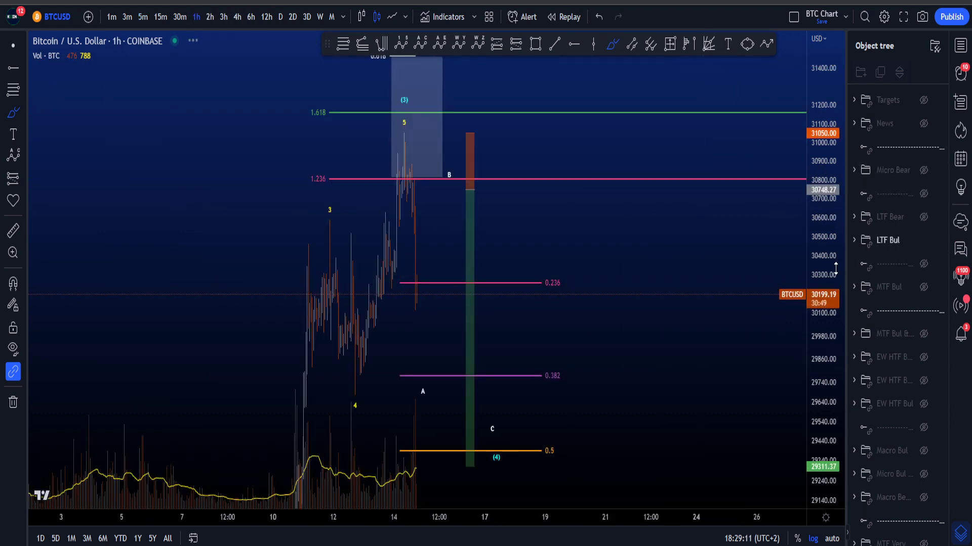
left_click_drag(836, 269, 836, 458)
scroll(440, 204, "up", 5)
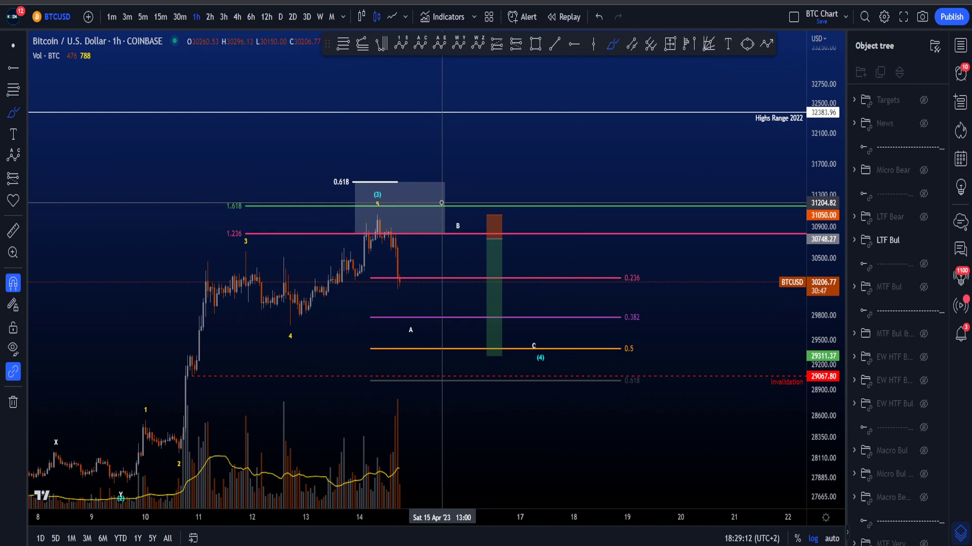
Switch the chart to the 30-minute timeframe and compress the price scale to include the green wave 5 target
left_click(179, 17)
key("Escape")
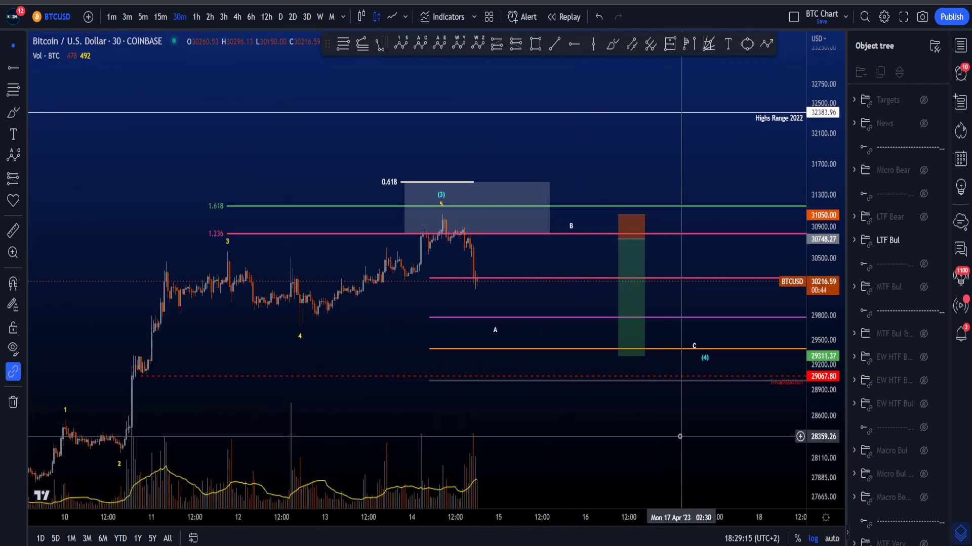
mouse_move(683, 436)
left_mouse_down()
mouse_move(601, 420)
mouse_move(661, 415)
left_mouse_up()
scroll(646, 421, "down", 2)
left_click(613, 46)
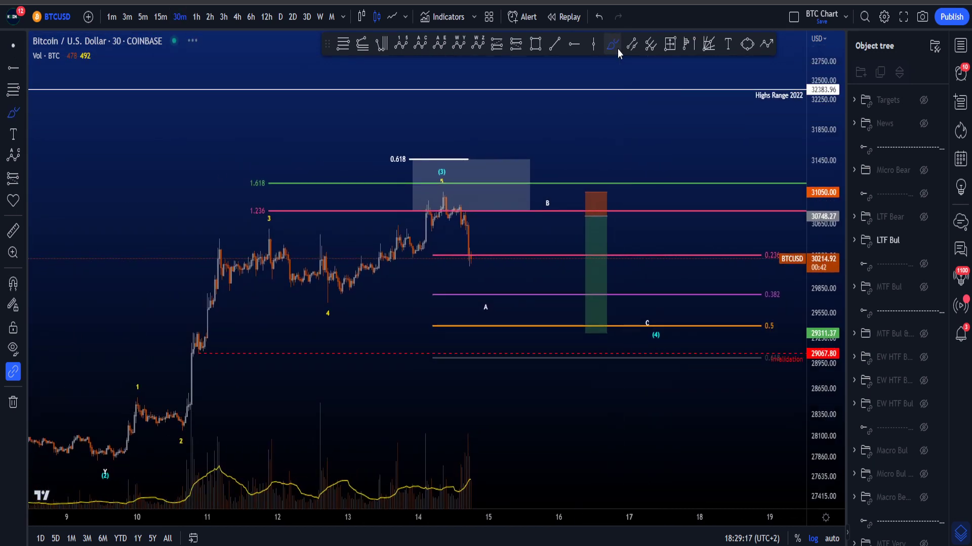
left_click_drag(816, 368, 816, 331)
left_click_drag(826, 291, 825, 416)
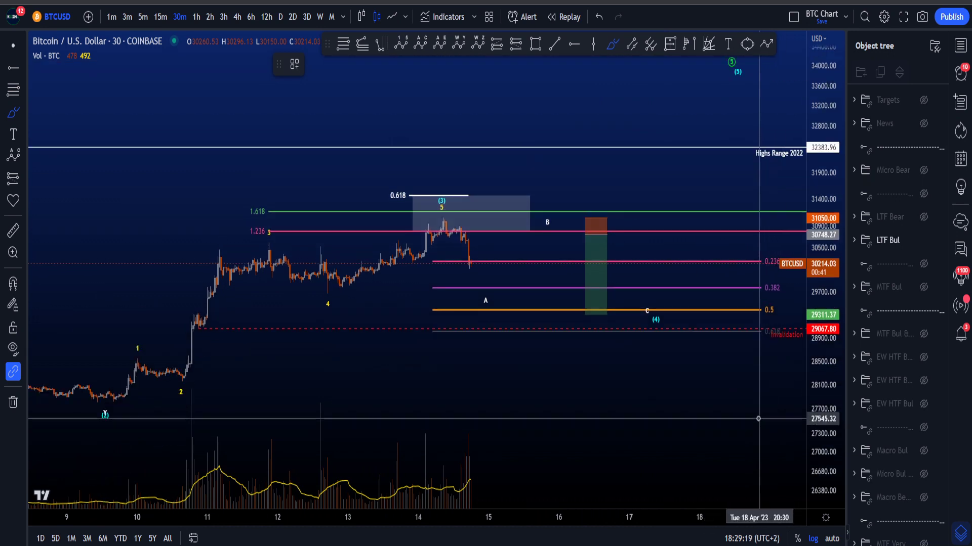
Mark the green wave 4 zone with the brush, undo that mark, and circle the green 5 and cyan (5) target labels
scroll(752, 419, "down", 4)
scroll(748, 418, "down", 2)
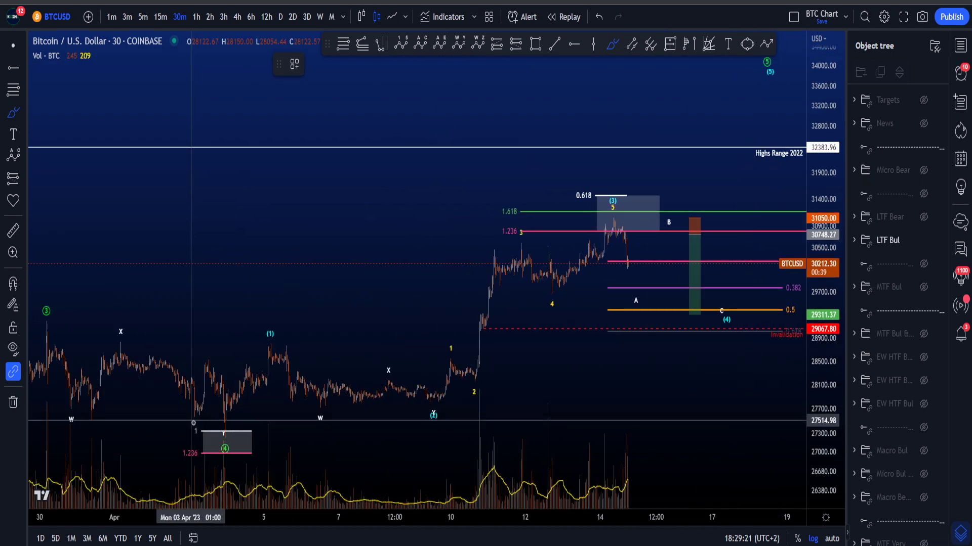
left_click_drag(236, 435, 250, 449)
key("ctrl+z")
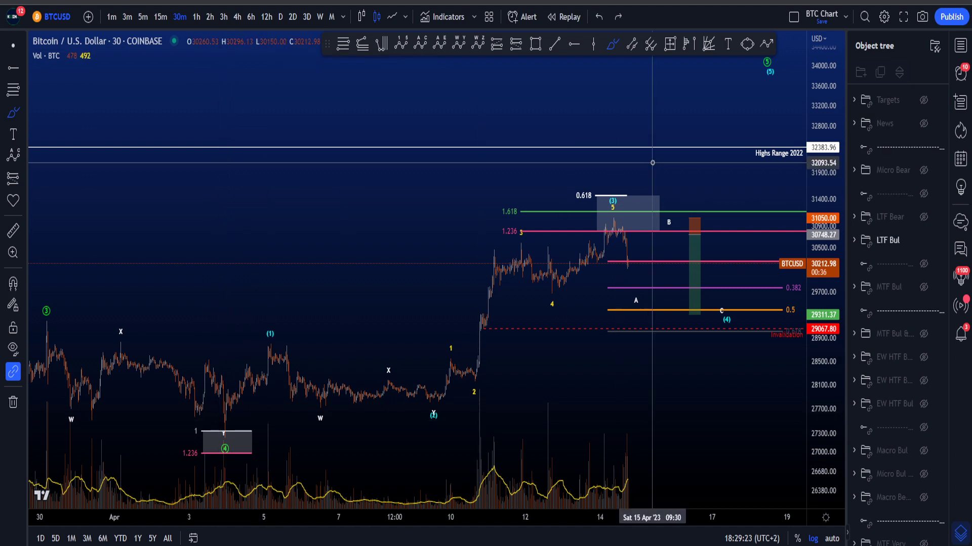
mouse_move(773, 80)
left_mouse_down()
mouse_move(753, 74)
mouse_move(762, 77)
left_mouse_up()
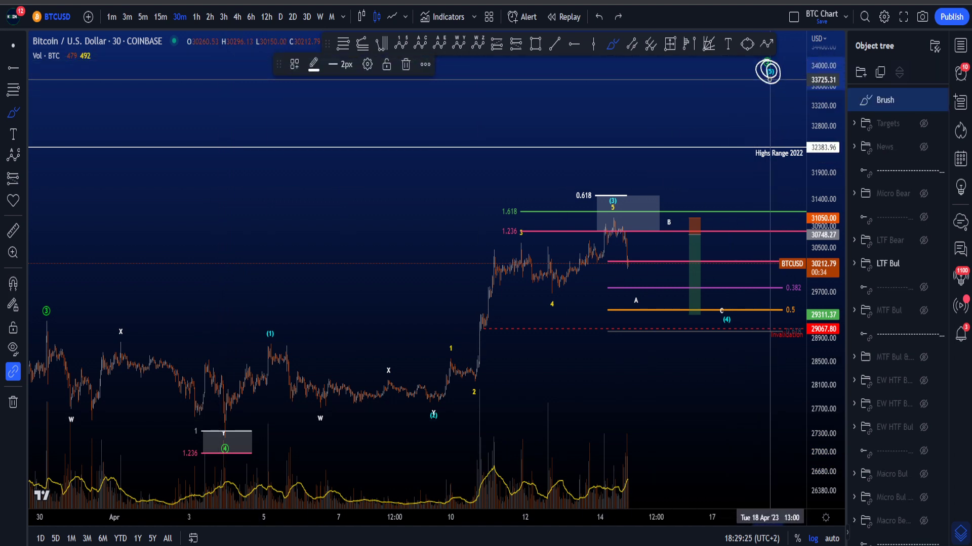
Undo the target circle, brush a path from green 4 through (1), (2) and (3), dipping before Highs Range 2022, and undo it
key("ctrl+z")
scroll(732, 172, "up", 1)
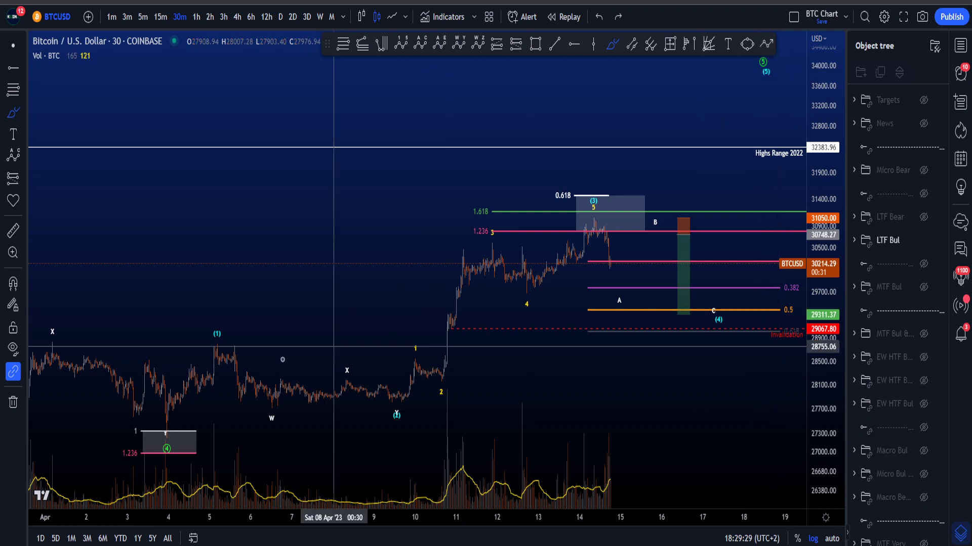
mouse_move(165, 428)
left_mouse_down()
mouse_move(462, 348)
mouse_move(595, 215)
mouse_move(617, 242)
left_mouse_up()
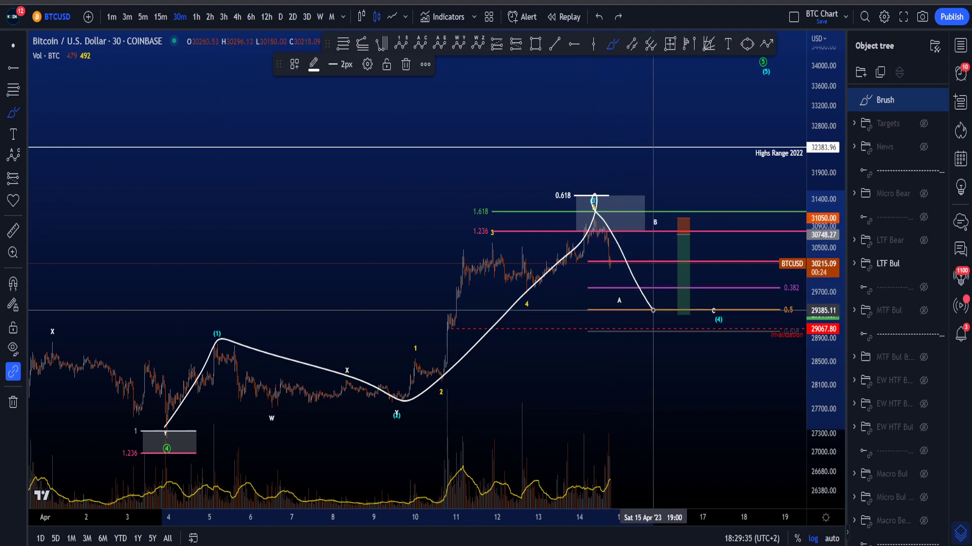
mouse_move(653, 309)
left_mouse_down()
mouse_move(726, 129)
mouse_move(711, 136)
mouse_move(723, 148)
mouse_move(715, 131)
left_mouse_up()
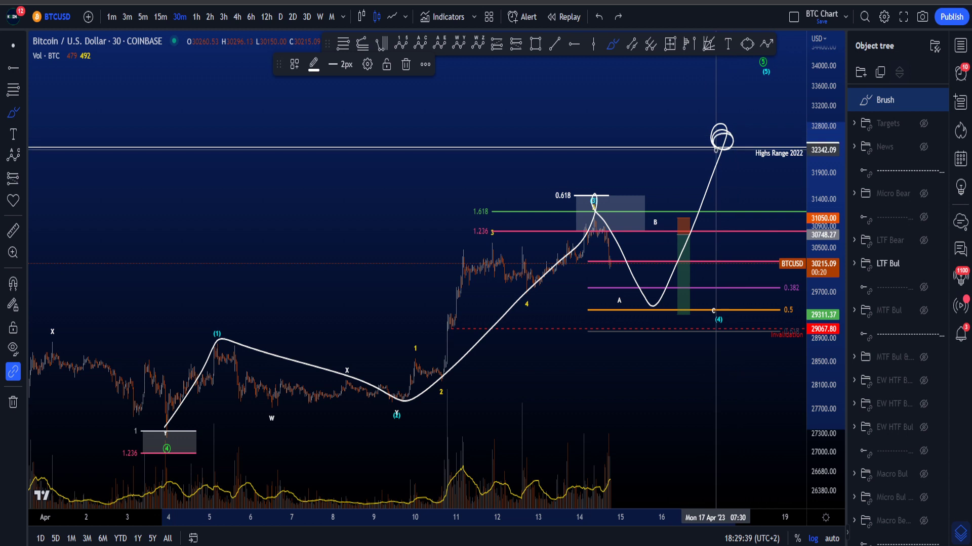
key("ctrl+z")
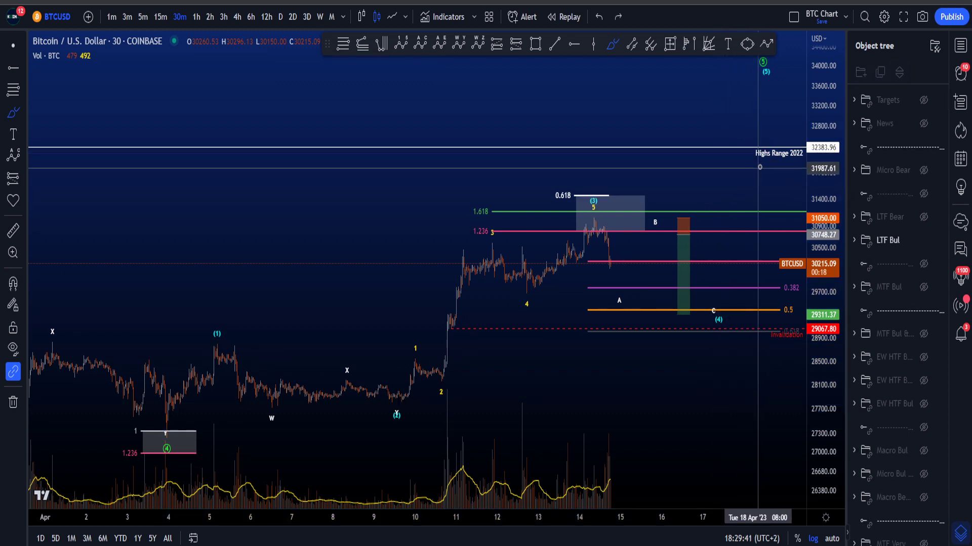
Brush a short mark at the start of the dashed invalidation line, and undo it
left_click_drag(820, 430, 816, 359)
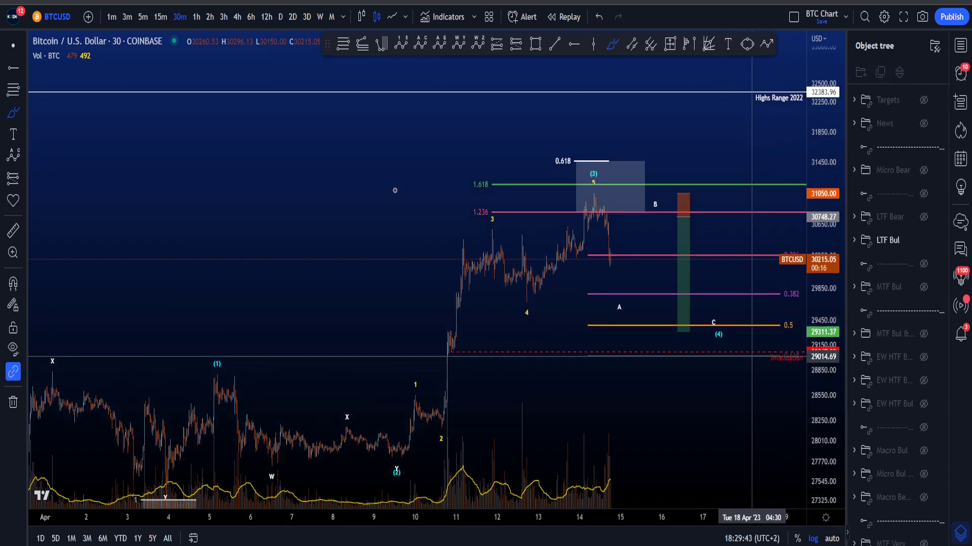
left_click(14, 46)
scroll(516, 338, "up", 4)
left_click_drag(597, 415, 567, 363)
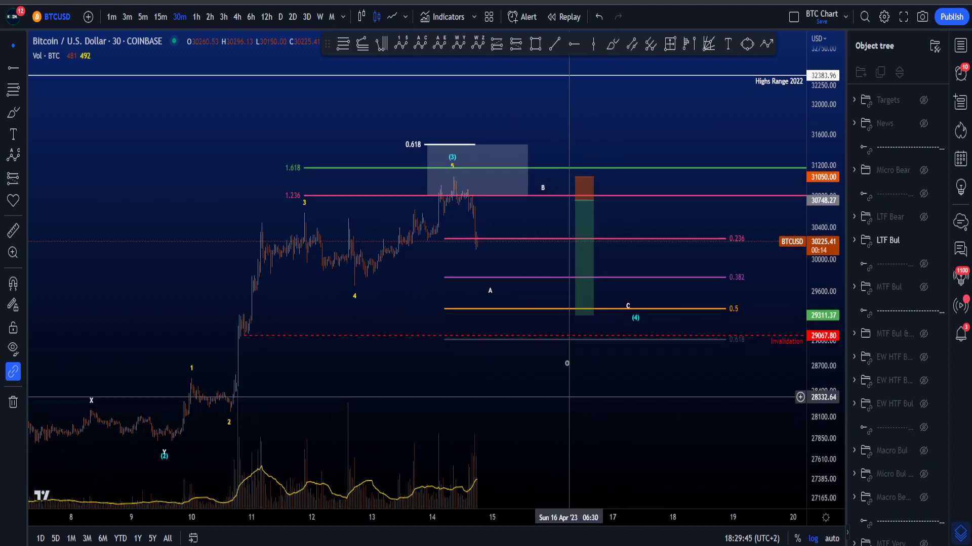
left_click(611, 47)
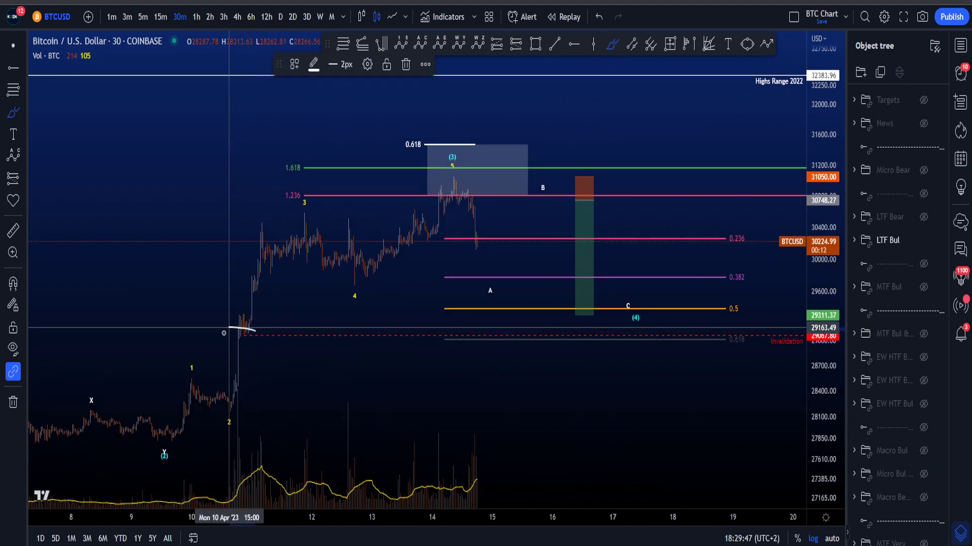
left_click_drag(234, 330, 247, 329)
key("ctrl+z")
Brush marks around the C and cyan (4) labels and beside the retracement ratio labels, undoing both
scroll(584, 364, "up", 2)
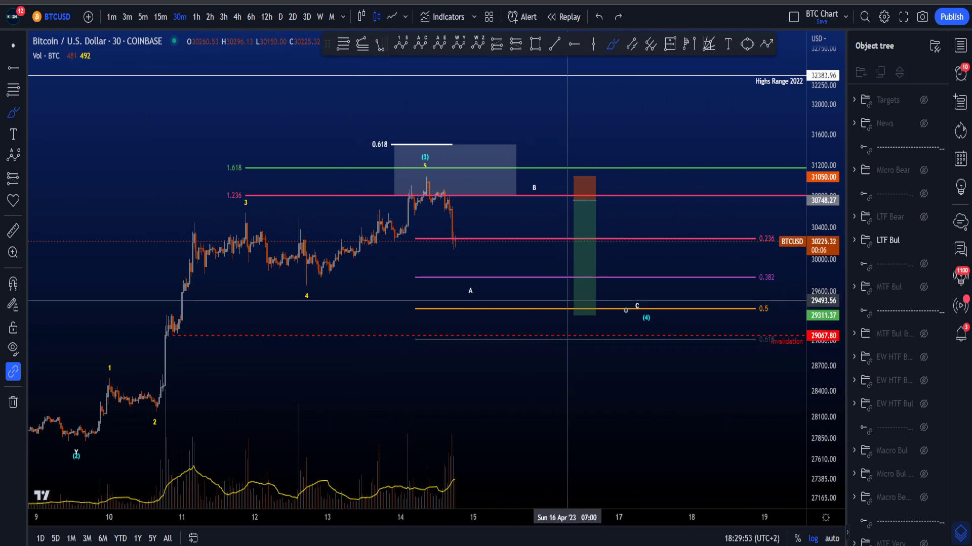
mouse_move(693, 314)
left_mouse_down()
mouse_move(629, 246)
mouse_move(655, 312)
left_mouse_up()
key("ctrl+z")
mouse_move(776, 295)
left_mouse_down()
mouse_move(776, 313)
mouse_move(780, 235)
left_mouse_up()
key("ctrl+z")
Brush the rise from cyan (2) to the (3) peak and mark the (4) target, undoing each stroke
scroll(152, 443, "down", 2)
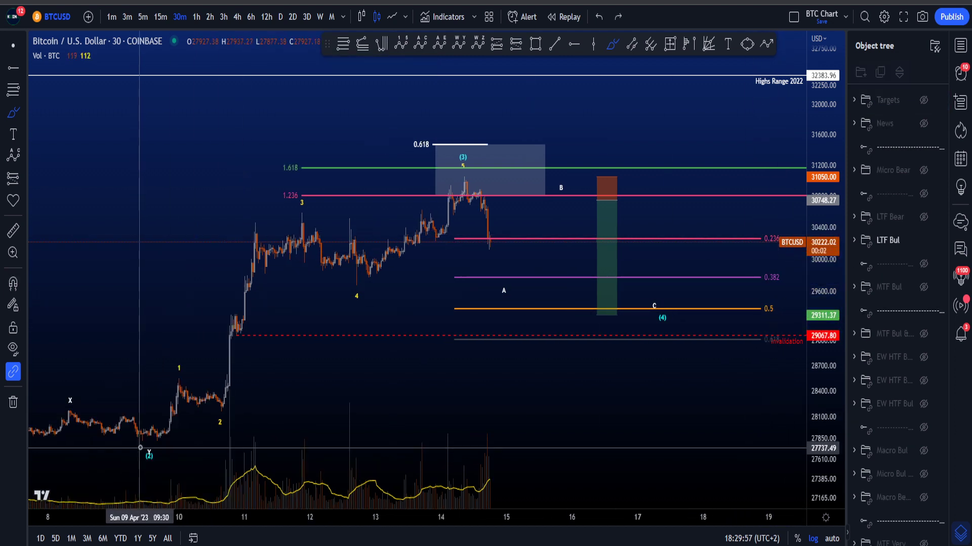
mouse_move(160, 437)
left_mouse_down()
mouse_move(444, 191)
mouse_move(485, 167)
mouse_move(466, 181)
left_mouse_up()
key("ctrl+z")
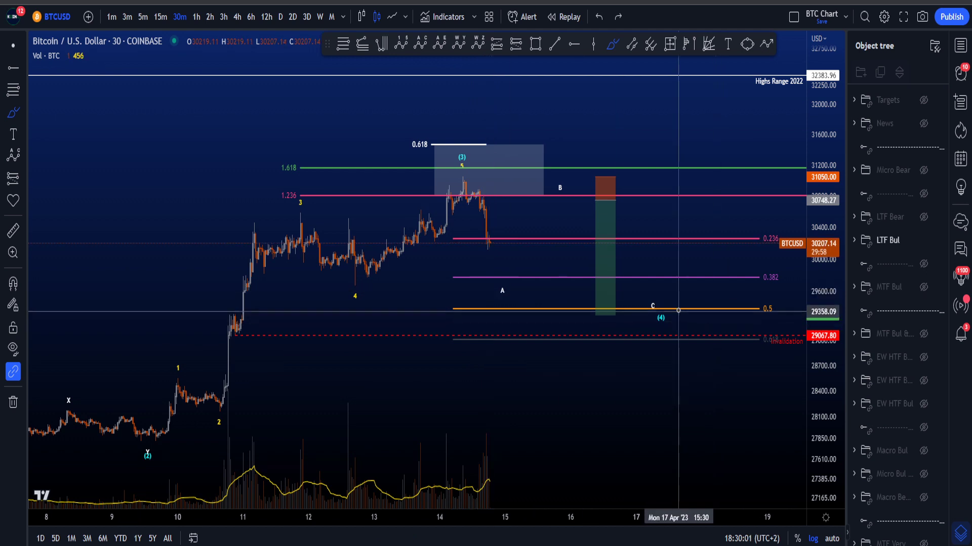
left_click_drag(676, 308, 663, 313)
key("ctrl+z")
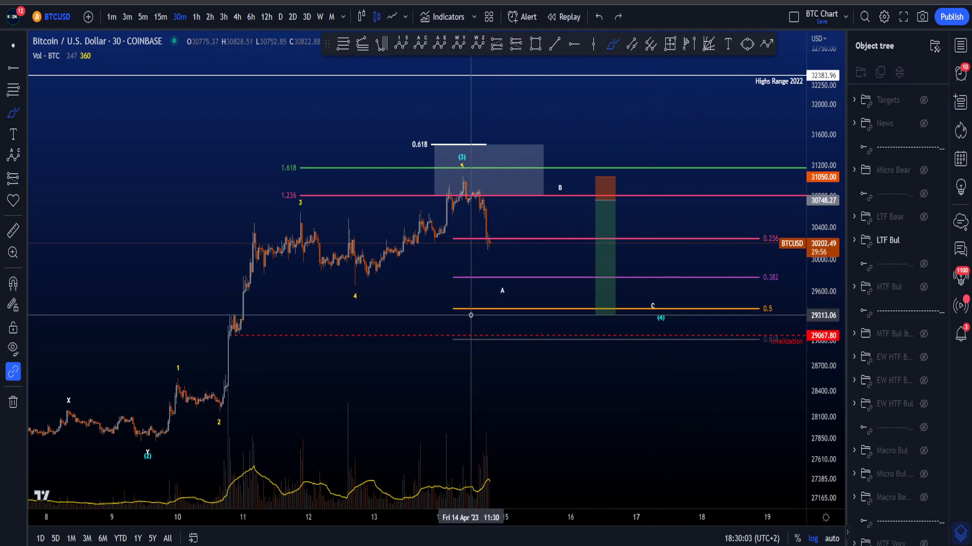
Mark the 0.5 retracement level and the 0.618 level with the brush, undoing each mark
mouse_move(483, 311)
left_mouse_down()
mouse_move(465, 310)
mouse_move(499, 305)
left_mouse_up()
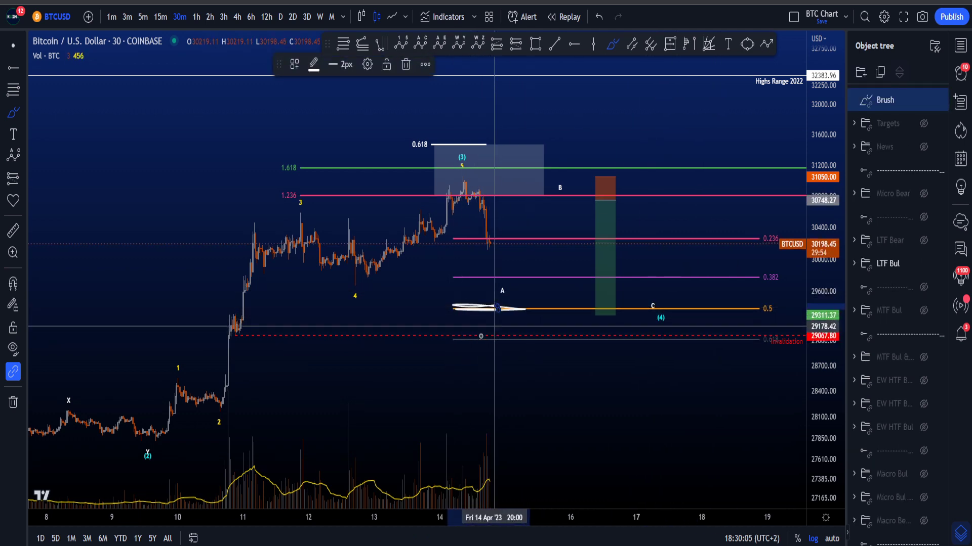
key("ctrl+z")
left_click_drag(456, 342, 549, 339)
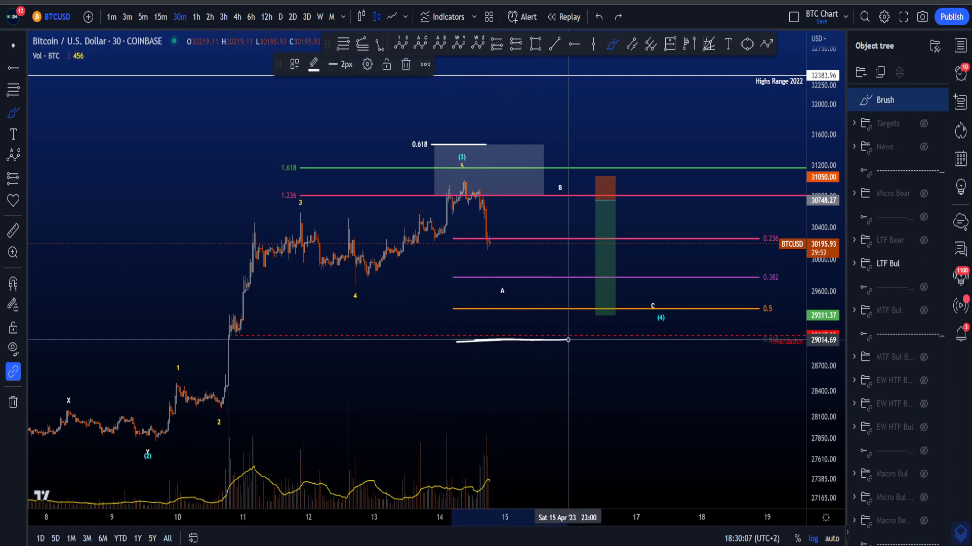
key("ctrl+z")
Mark the invalidation label and brush a decline from the current price to below the invalidation level, undoing the marks
mouse_move(779, 329)
left_mouse_down()
mouse_move(751, 354)
mouse_move(781, 324)
left_mouse_up()
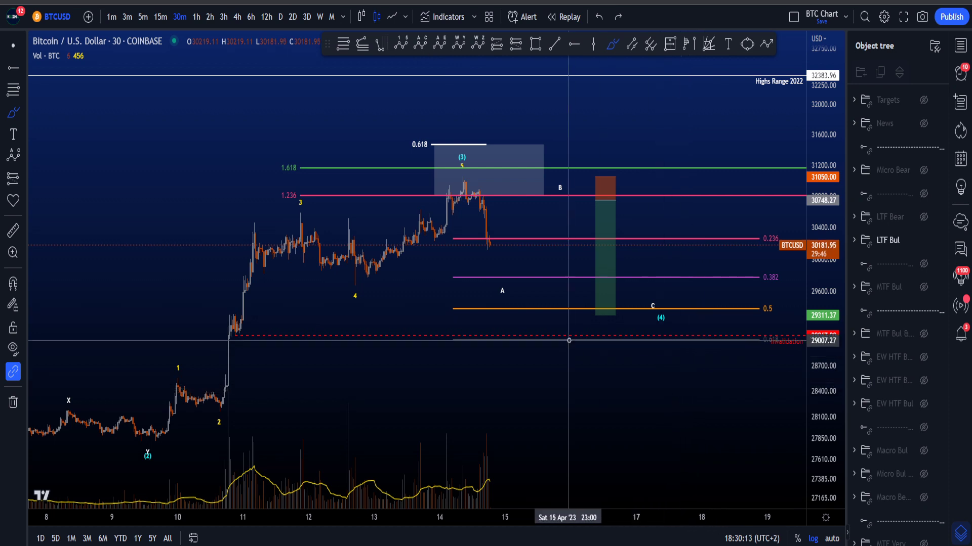
left_click_drag(487, 235, 533, 366)
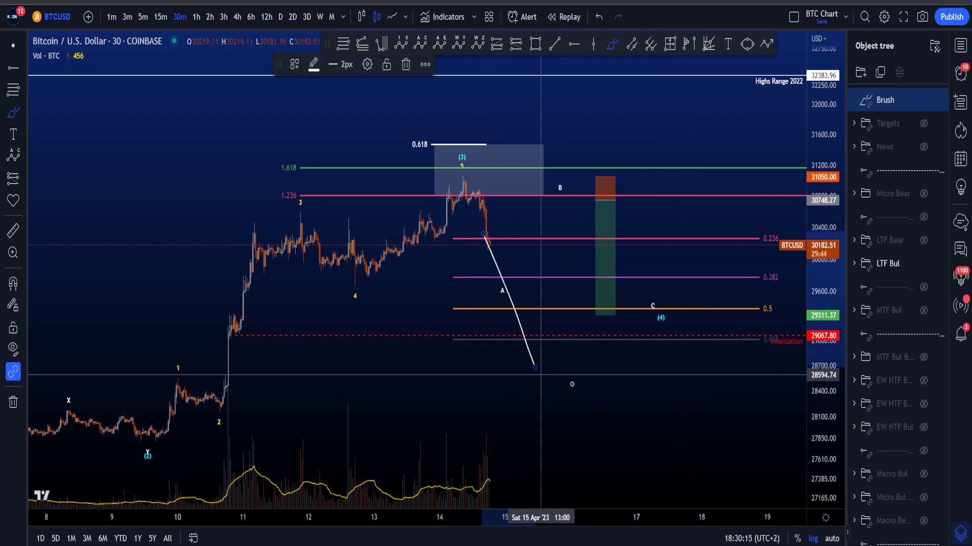
key("ctrl+z")
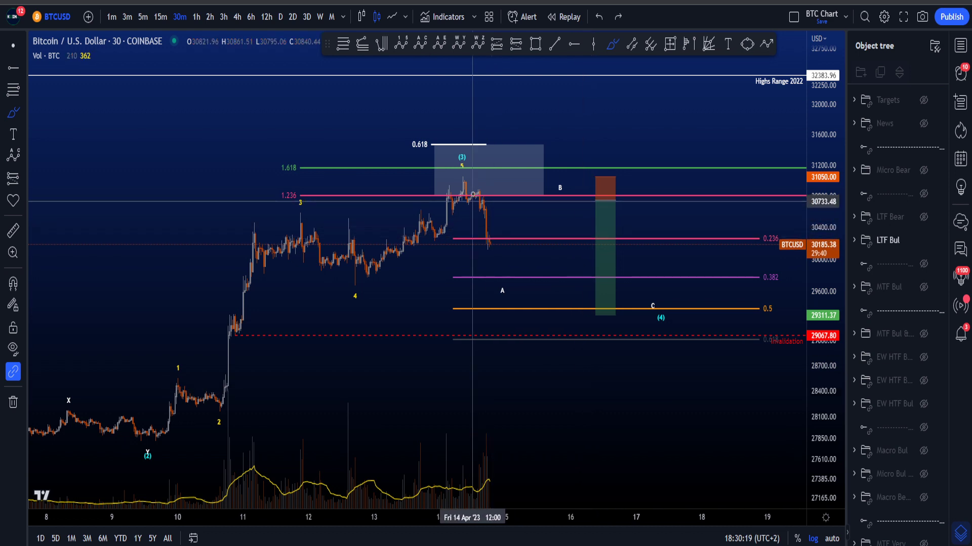
Mark the cyan (3) peak and brush a stroke from it down to the (4) target, removing both
mouse_move(471, 160)
left_mouse_down()
mouse_move(456, 182)
mouse_move(471, 145)
left_mouse_up()
key("ctrl+z")
scroll(544, 258, "down", 1)
mouse_move(512, 186)
left_mouse_down()
mouse_move(535, 254)
mouse_move(626, 208)
mouse_move(676, 291)
left_mouse_up()
key("Delete")
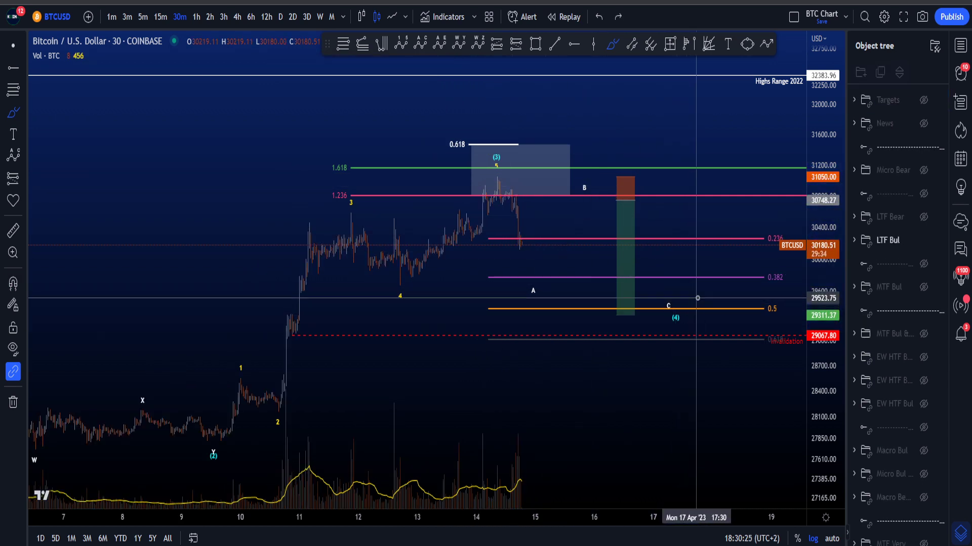
Brush the wave (2) correction as parallel strokes between cyan (1) and (2), removing every stroke
scroll(678, 292, "down", 3)
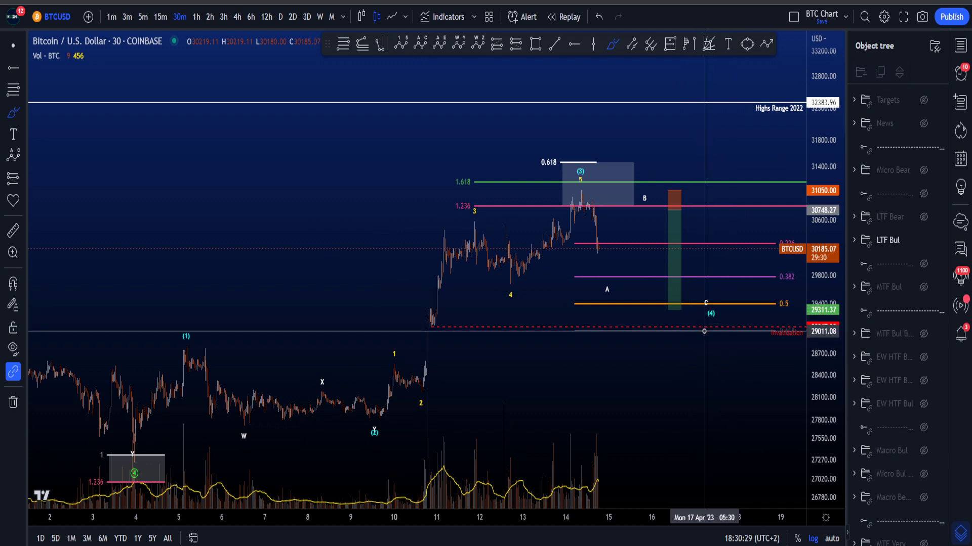
mouse_move(184, 325)
left_mouse_down()
mouse_move(408, 445)
mouse_move(174, 363)
mouse_move(386, 375)
left_mouse_up()
key("Delete")
left_click_drag(202, 344, 398, 417)
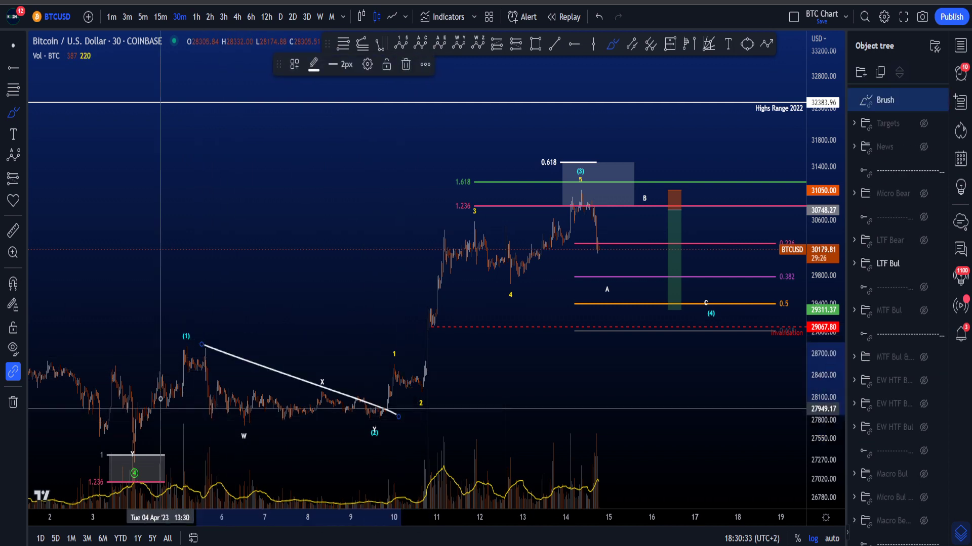
left_click_drag(161, 400, 390, 458)
key("ctrl+z")
key("ctrl+z")
Brush the W-X-Y path of the correction from cyan (1) to (2), and undo it
left_click_drag(184, 346, 321, 377)
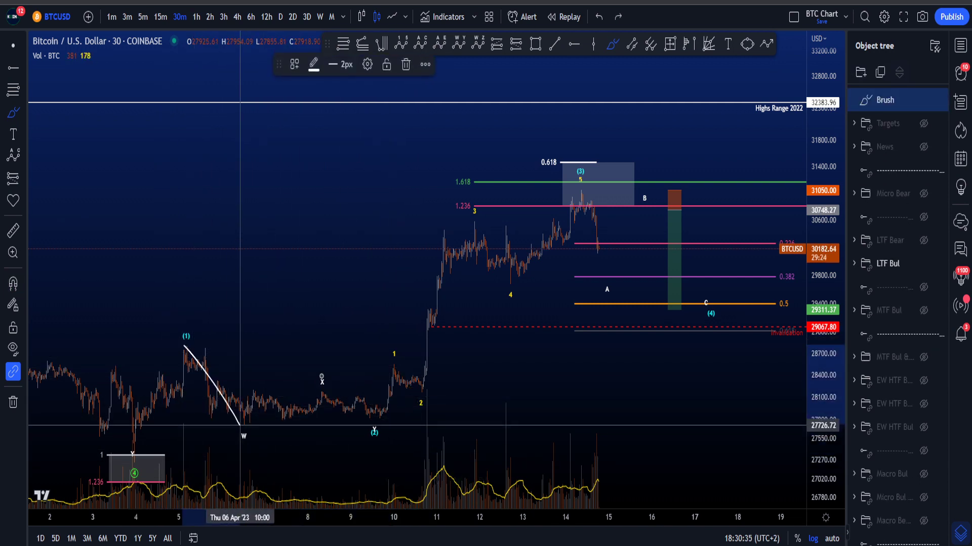
left_click_drag(240, 425, 408, 445)
key("ctrl+z")
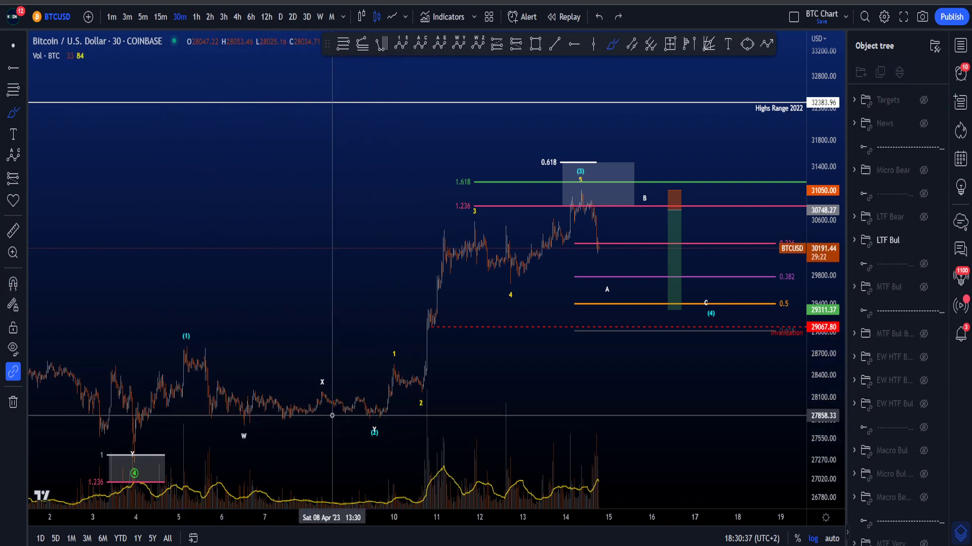
Brush one stroke from cyan (1) to (2) and one from (3) toward (4), undoing each
scroll(332, 415, "up", 2)
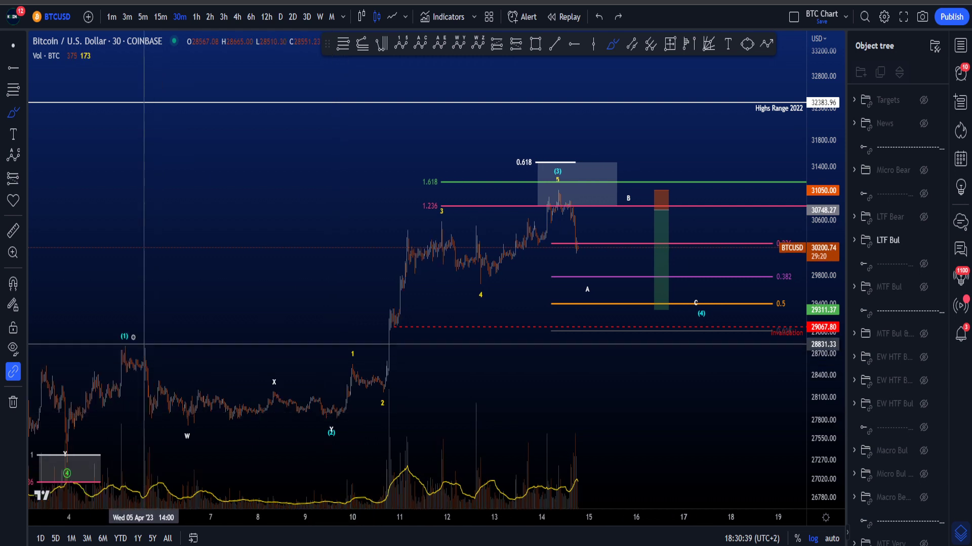
left_click_drag(118, 334, 322, 432)
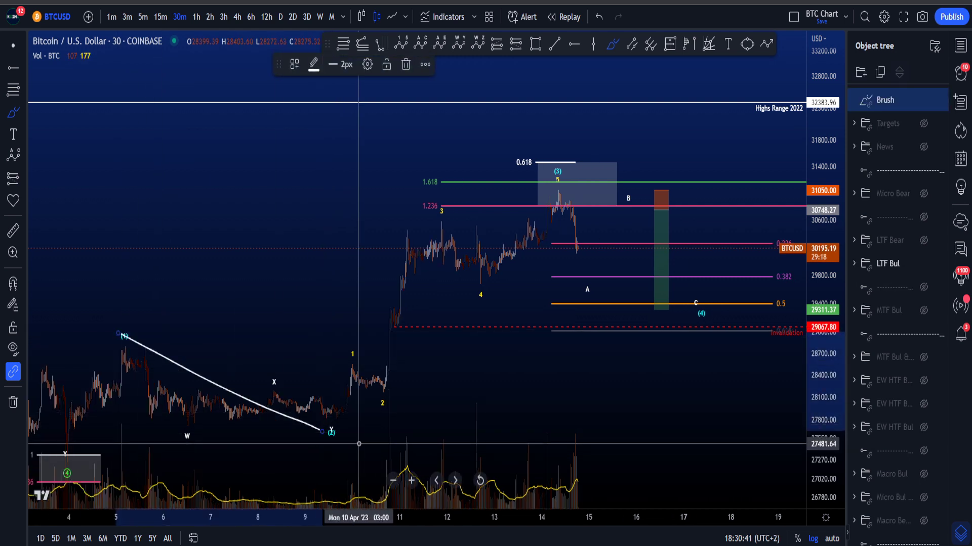
key("ctrl+z")
left_click_drag(573, 191, 713, 290)
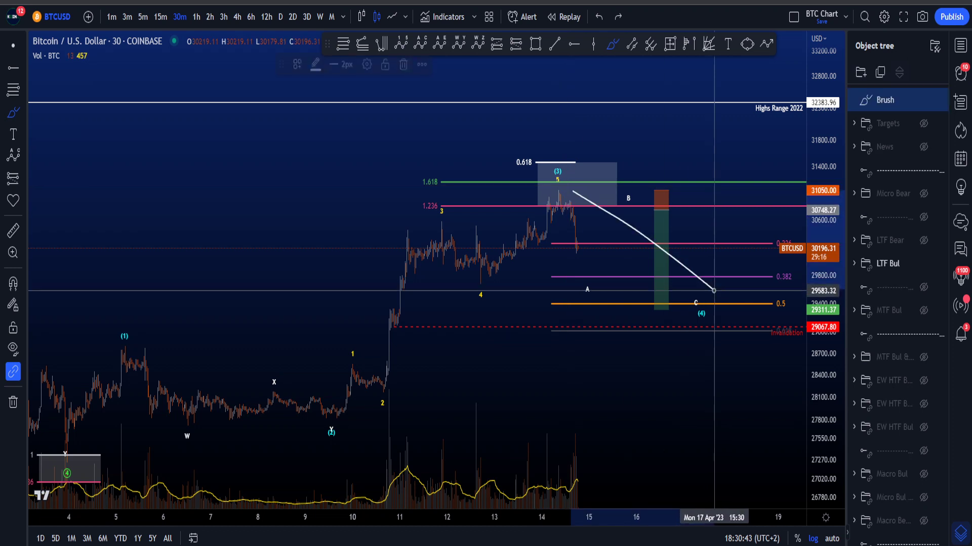
key("ctrl+z")
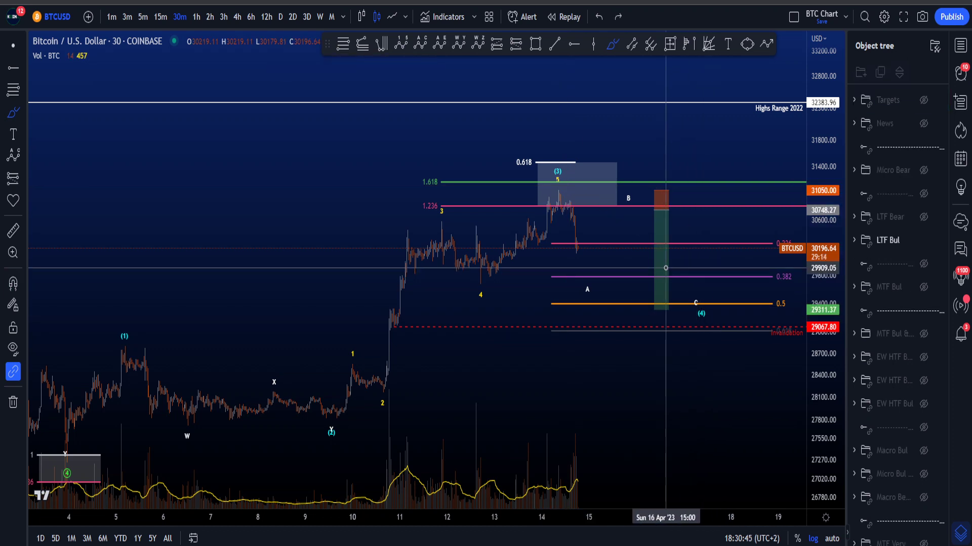
Brush the sideways wave (2) correction starting at cyan (1) again, and undo the stroke
scroll(665, 267, "up", 3)
scroll(663, 267, "down", 2)
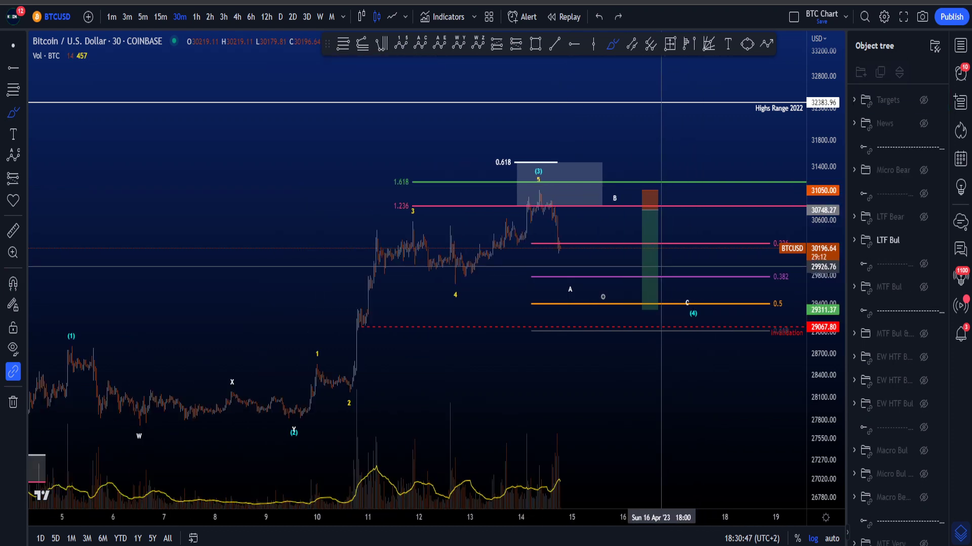
mouse_move(77, 338)
left_mouse_down()
mouse_move(170, 426)
mouse_move(292, 372)
left_mouse_up()
key("ctrl+z")
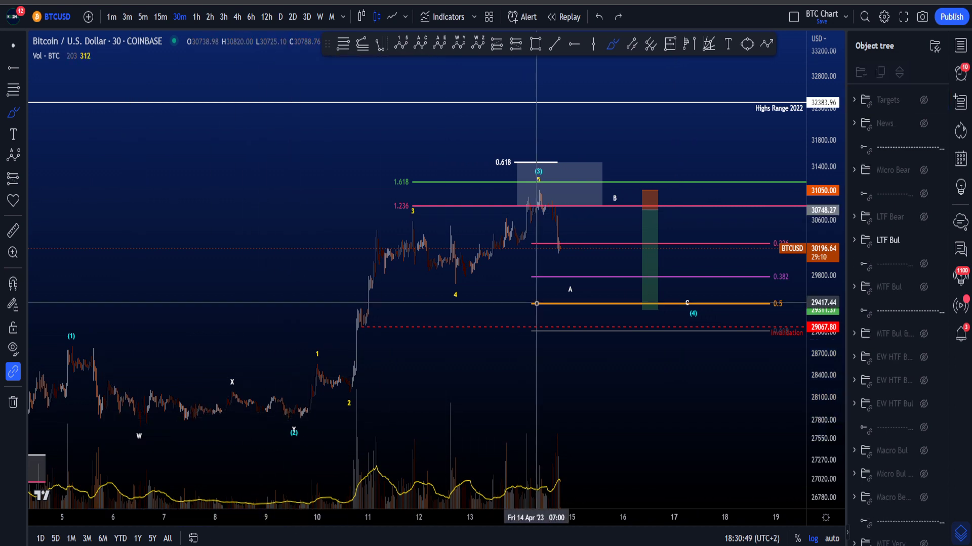
Brush the decline from the (3) peak to cyan (4) and circle the (4) label, undoing both
scroll(552, 297, "up", 4)
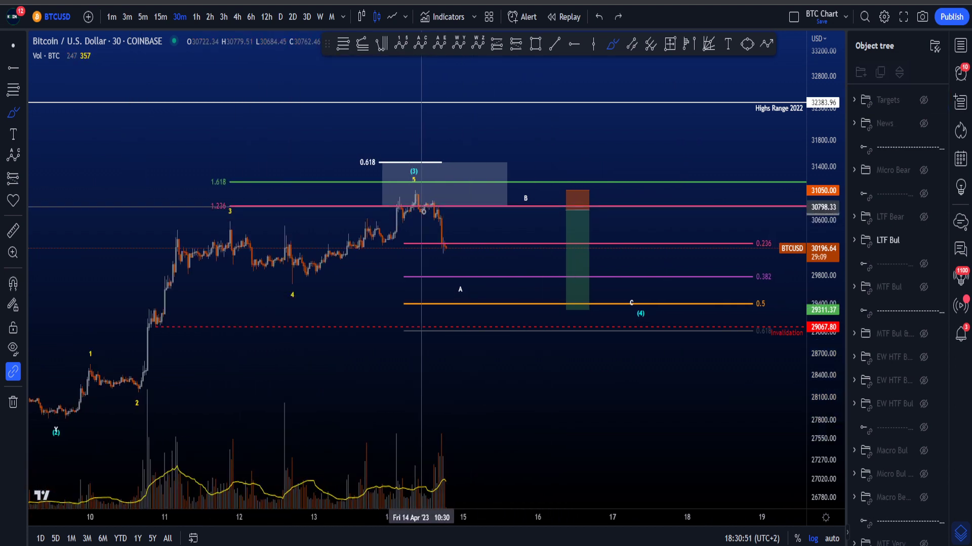
mouse_move(417, 192)
left_mouse_down()
mouse_move(450, 260)
mouse_move(503, 219)
mouse_move(547, 225)
mouse_move(630, 310)
mouse_move(649, 302)
left_mouse_up()
key("ctrl+z")
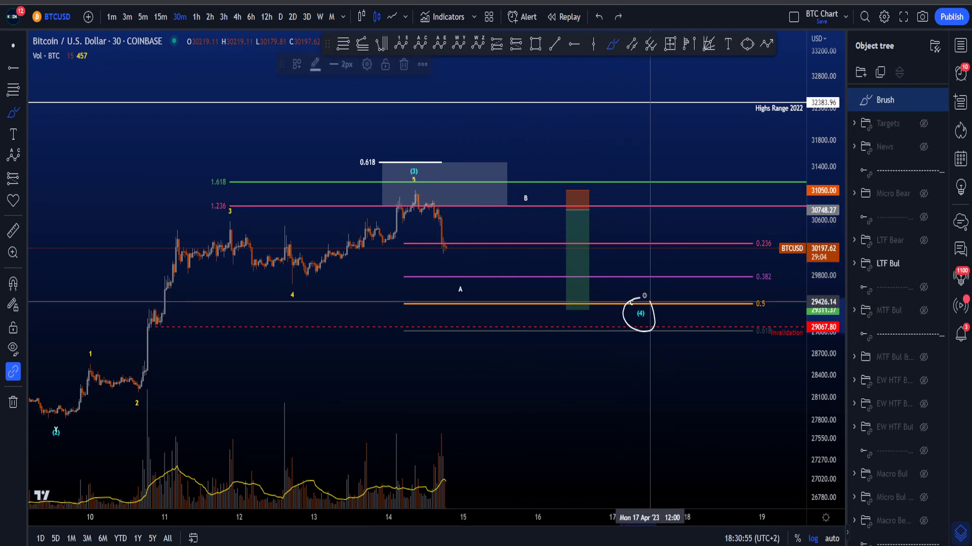
key("ctrl+z")
Enclose the wave A decline from the (3) peak to the 0.382 level with a brush oval, and undo it
left_click_drag(828, 388, 815, 304)
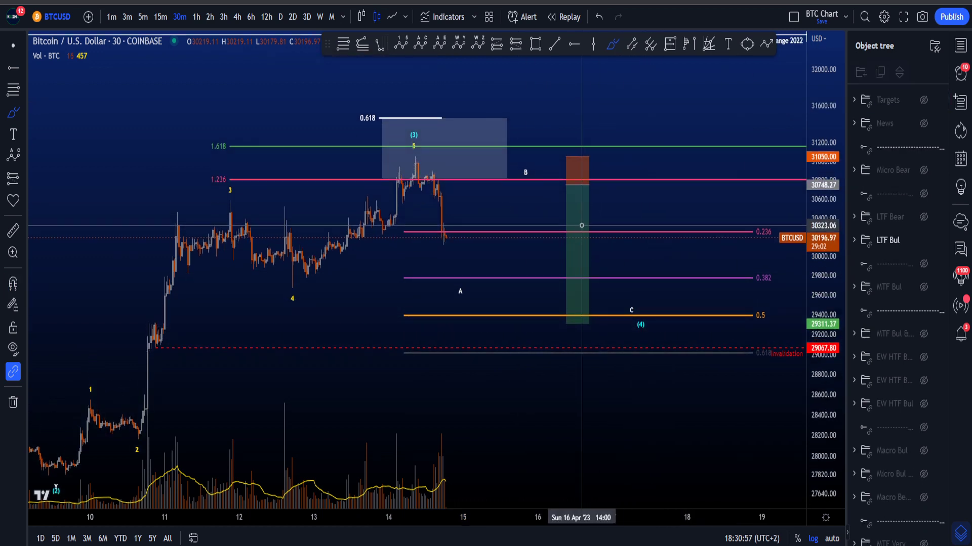
scroll(445, 213, "up", 1)
mouse_move(375, 160)
left_mouse_down()
mouse_move(390, 166)
mouse_move(435, 268)
mouse_move(387, 253)
mouse_move(374, 175)
mouse_move(384, 160)
left_mouse_up()
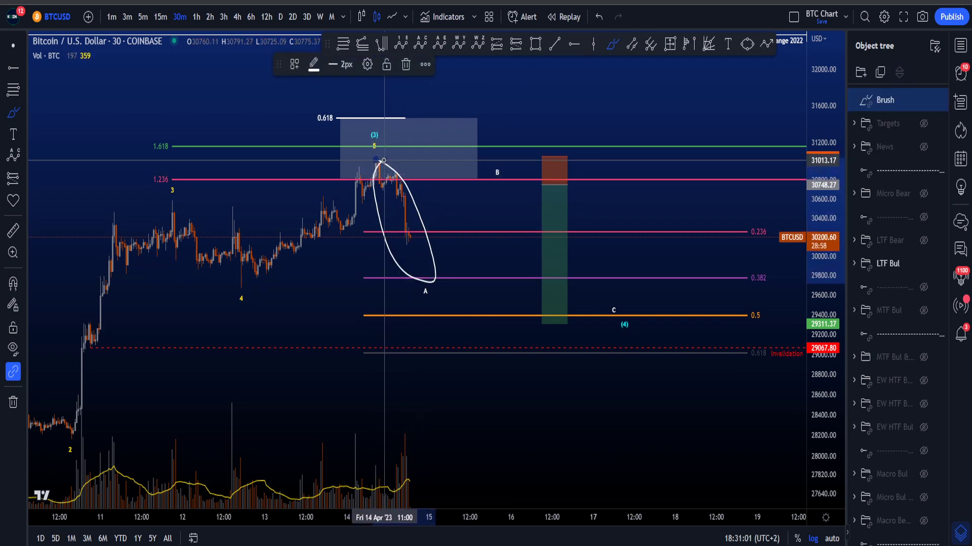
key("ctrl+z")
Brush a path from A up to a circled B and down to C, and undo both strokes
mouse_move(427, 285)
left_mouse_down()
mouse_move(444, 230)
mouse_move(466, 265)
left_mouse_up()
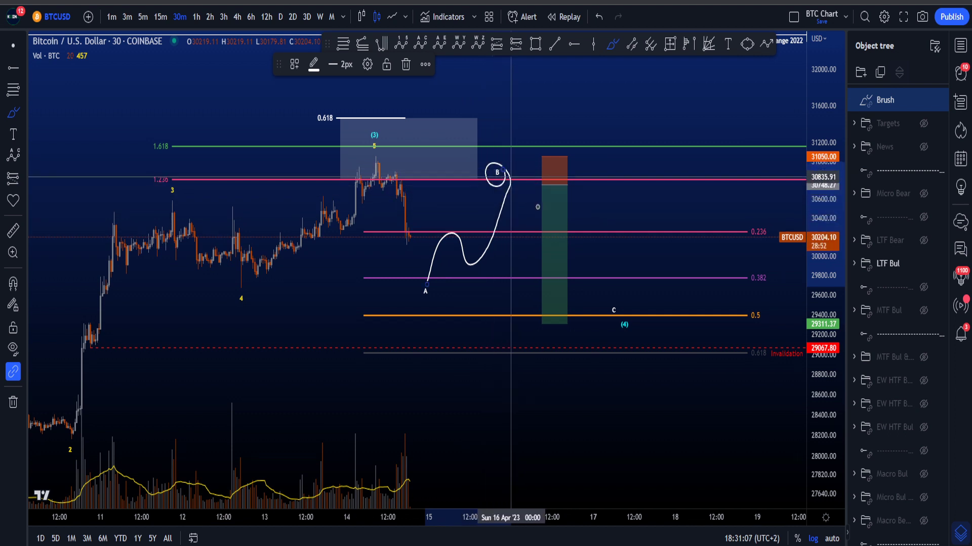
left_click_drag(510, 177, 603, 319)
key("ctrl+z")
key("ctrl+z")
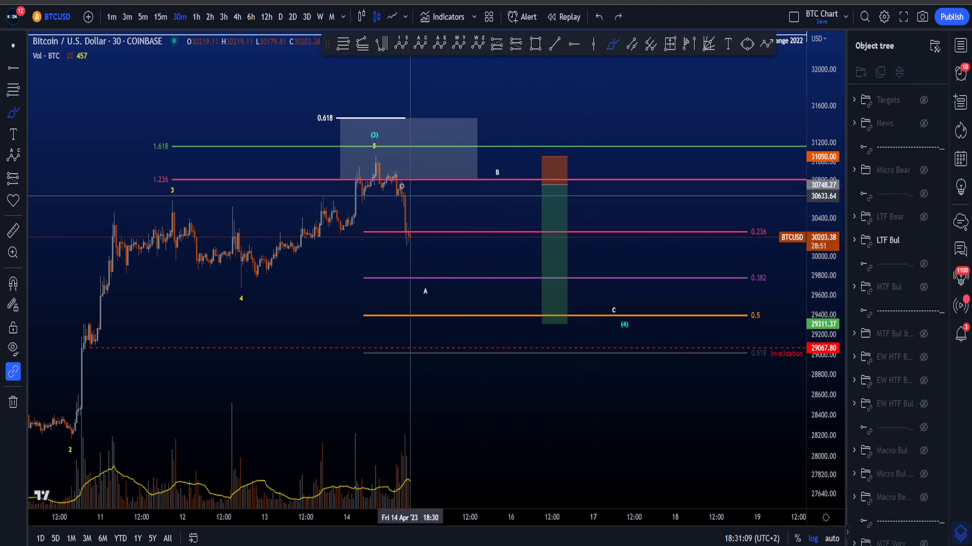
Mark the peak below cyan (3), undo that mark, and brush a zigzag path from near A up toward B
mouse_move(375, 154)
left_mouse_down()
mouse_move(412, 278)
mouse_move(365, 158)
mouse_move(390, 161)
left_mouse_up()
key("ctrl+z")
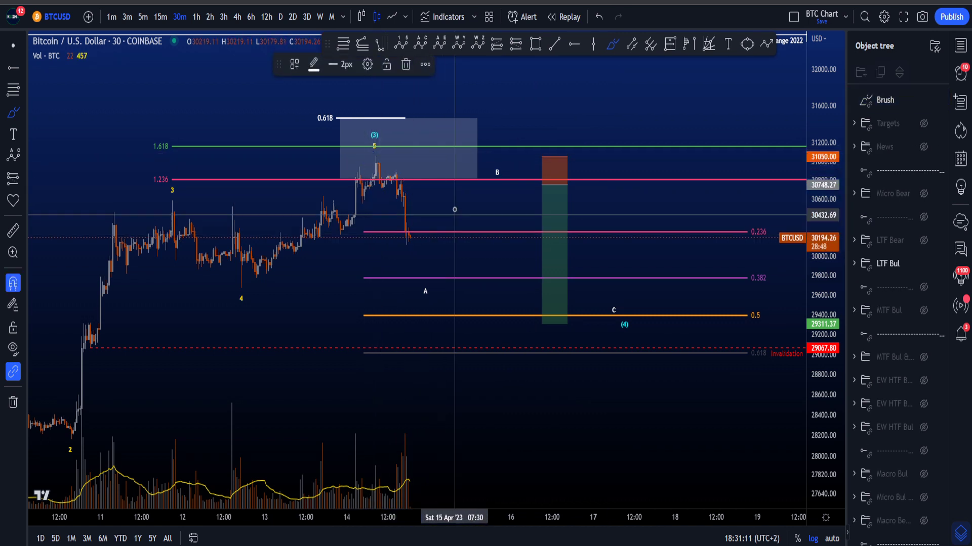
key("ctrl+z")
left_click_drag(412, 276, 487, 200)
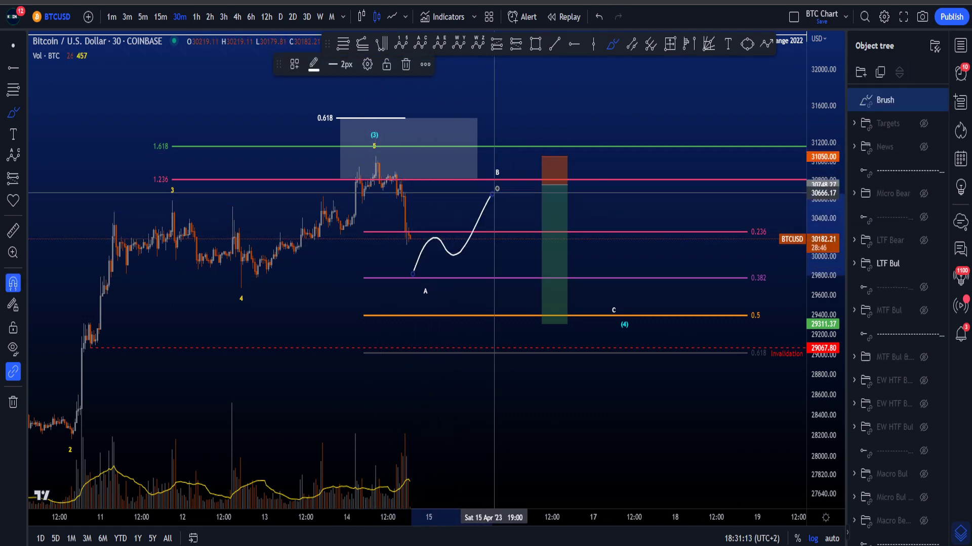
Undo the zigzag path, brush a direct path from A up to B, and undo that stroke as well
key("ctrl+z")
mouse_move(358, 152)
left_mouse_down()
mouse_move(420, 152)
mouse_move(369, 156)
mouse_move(387, 167)
mouse_move(443, 304)
mouse_move(495, 175)
left_mouse_up()
key("ctrl+z")
key("ctrl+z")
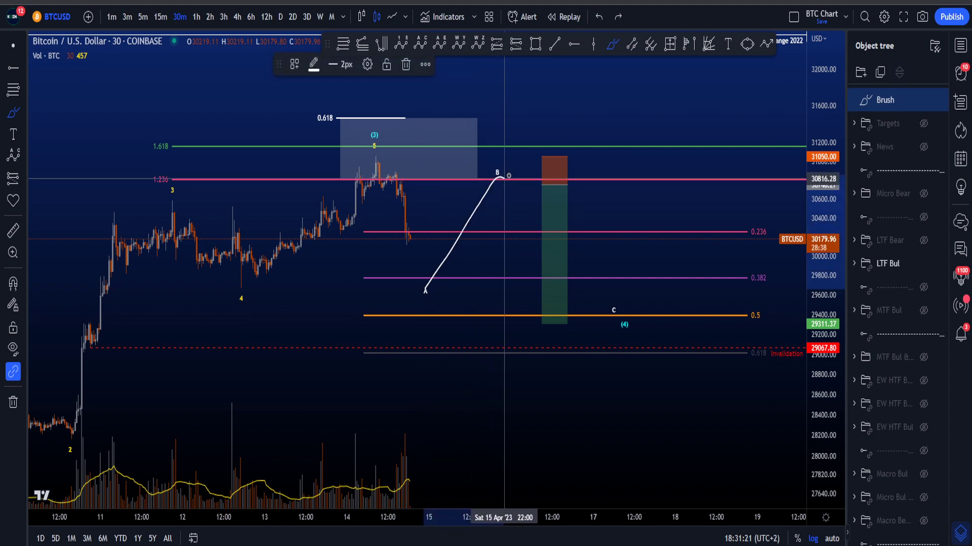
key("ctrl+z")
Brush a flat mark on the peak below cyan (3) and circle the upper part of the short position, undoing both
mouse_move(369, 154)
left_mouse_down()
mouse_move(427, 157)
mouse_move(372, 154)
left_mouse_up()
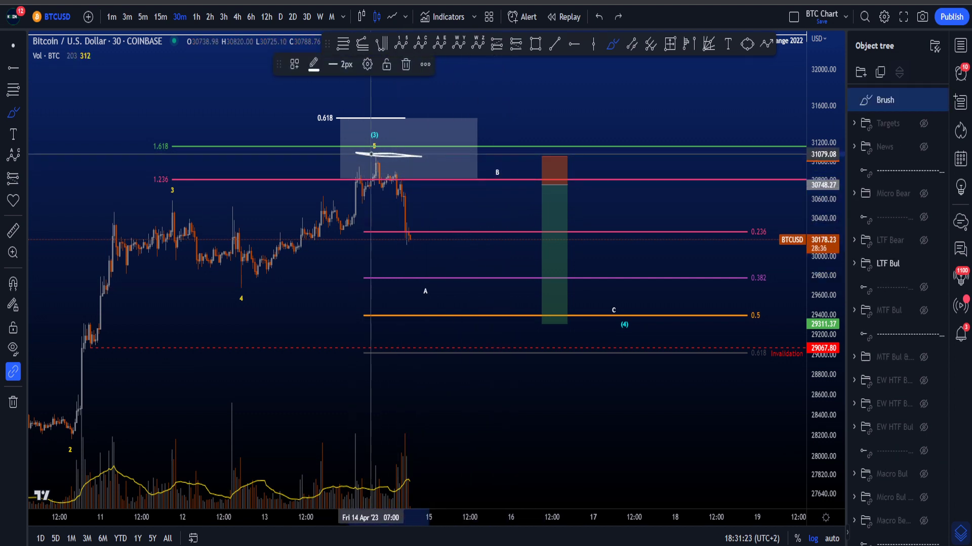
key("ctrl+z")
mouse_move(539, 175)
left_mouse_down()
mouse_move(553, 211)
mouse_move(524, 169)
mouse_move(531, 209)
left_mouse_up()
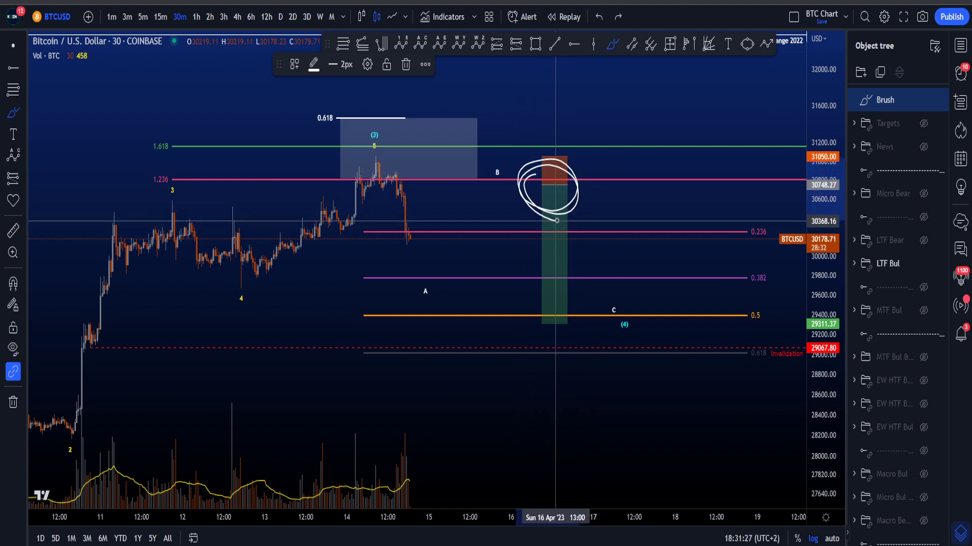
key("ctrl+z")
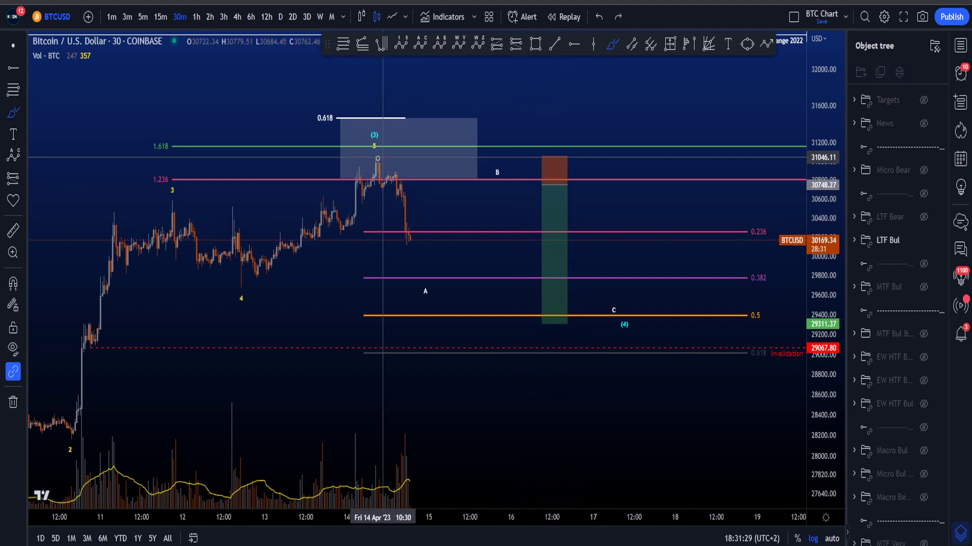
Mark the peak below cyan (3) again and brush a path from above A toward the area below B, undoing both
left_click_drag(360, 152, 398, 152)
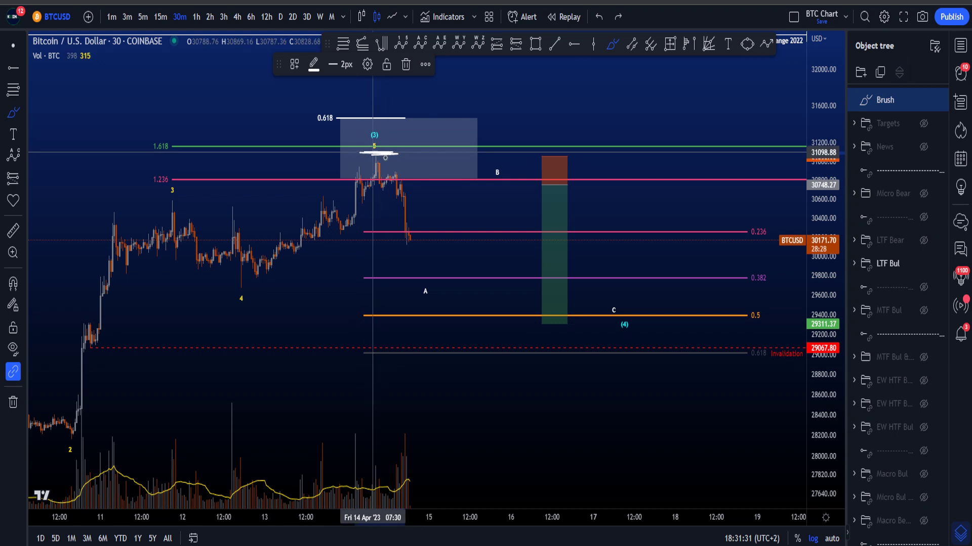
key("ctrl+z")
mouse_move(424, 258)
left_mouse_down()
mouse_move(432, 293)
mouse_move(470, 238)
mouse_move(526, 202)
left_mouse_up()
key("ctrl+z")
key("ctrl+z")
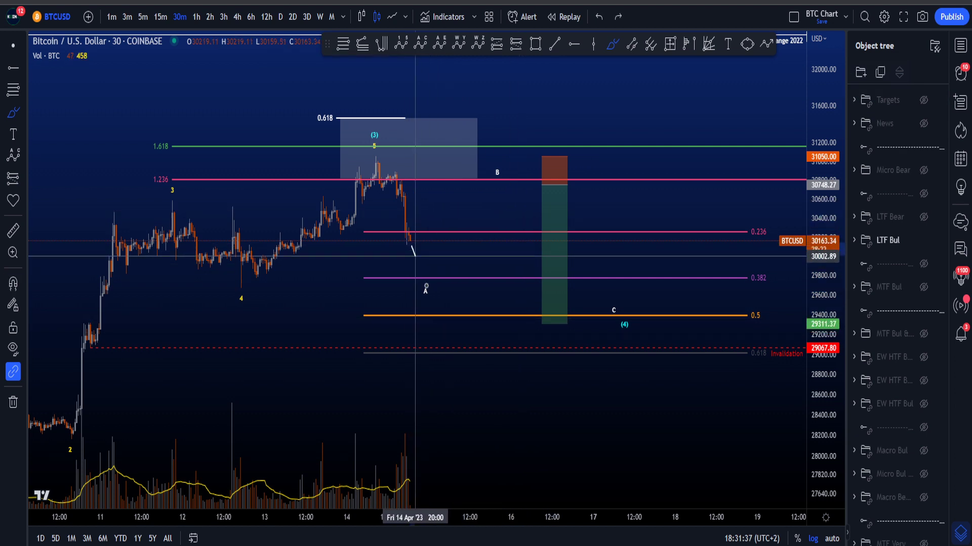
Brush a drop from the current price past the 0.618 level with a zigzag rebound, add strokes between A and B, and undo everything
mouse_move(426, 287)
left_mouse_down()
mouse_move(460, 374)
mouse_move(471, 323)
mouse_move(499, 294)
left_mouse_up()
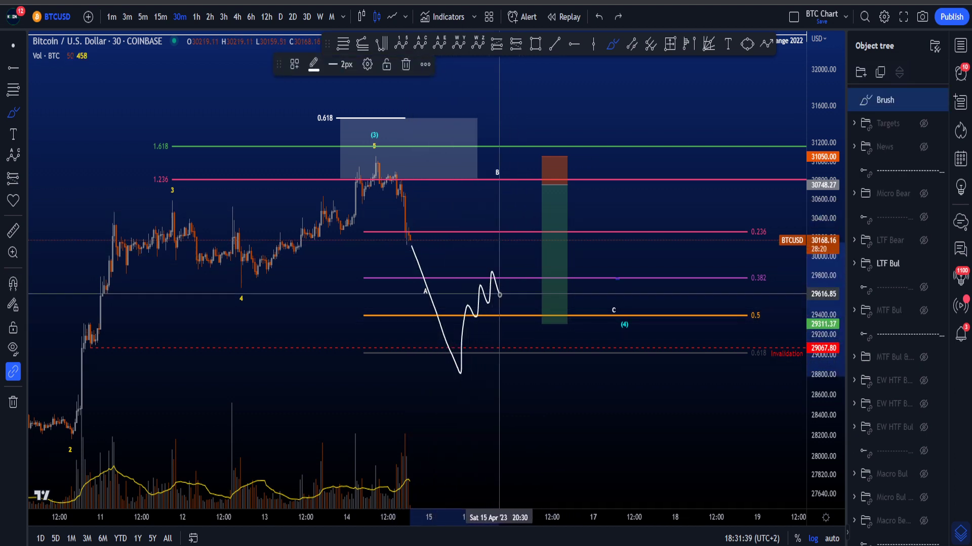
key("ctrl+z")
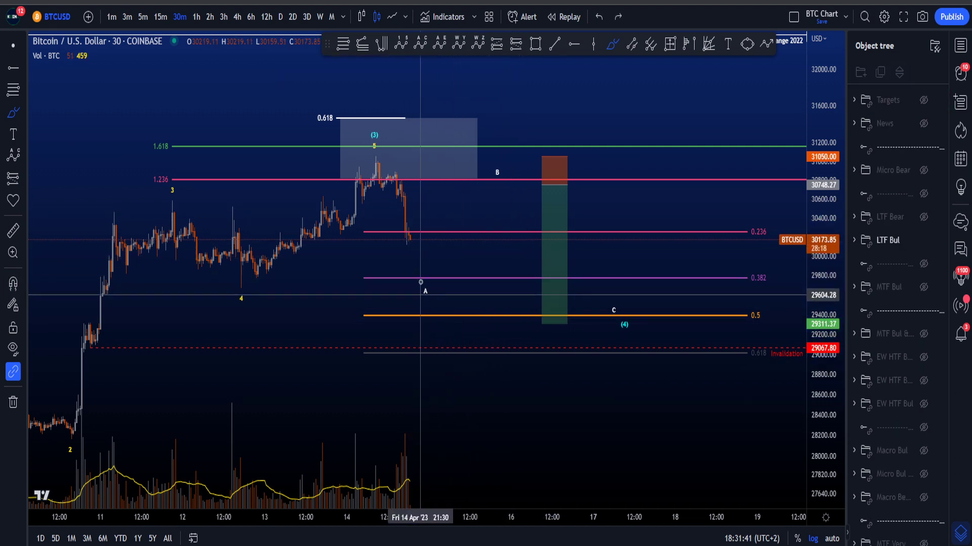
mouse_move(424, 291)
left_mouse_down()
mouse_move(504, 243)
mouse_move(509, 216)
left_mouse_up()
key("ctrl+z")
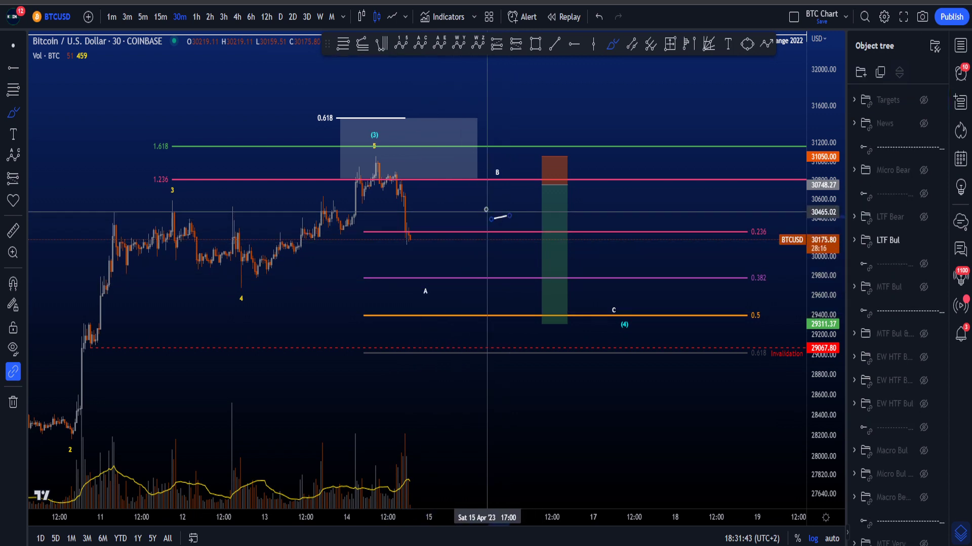
key("ctrl+z")
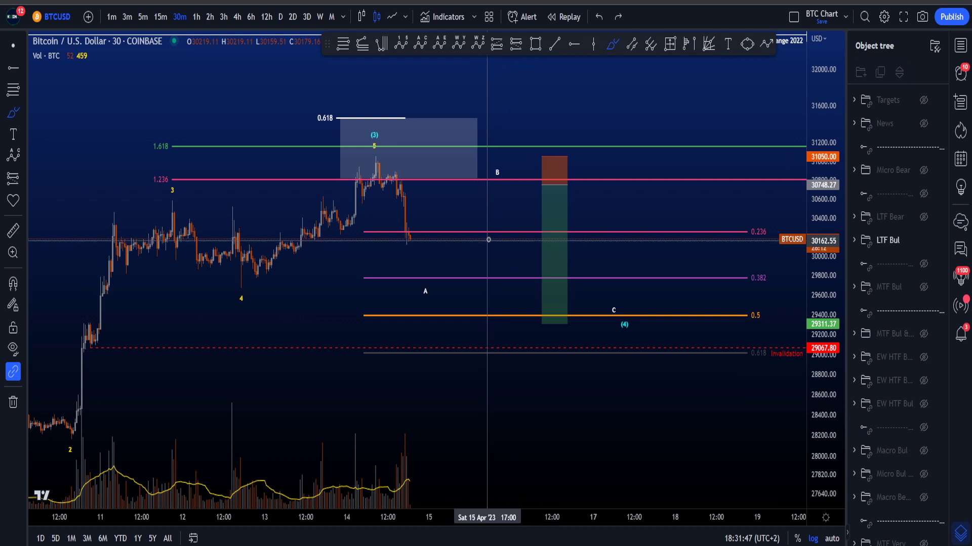
Circle the area below B around the 0.236 level and brush the decline from below B to C, undoing both
mouse_move(475, 253)
left_mouse_down()
mouse_move(533, 200)
mouse_move(512, 256)
left_mouse_up()
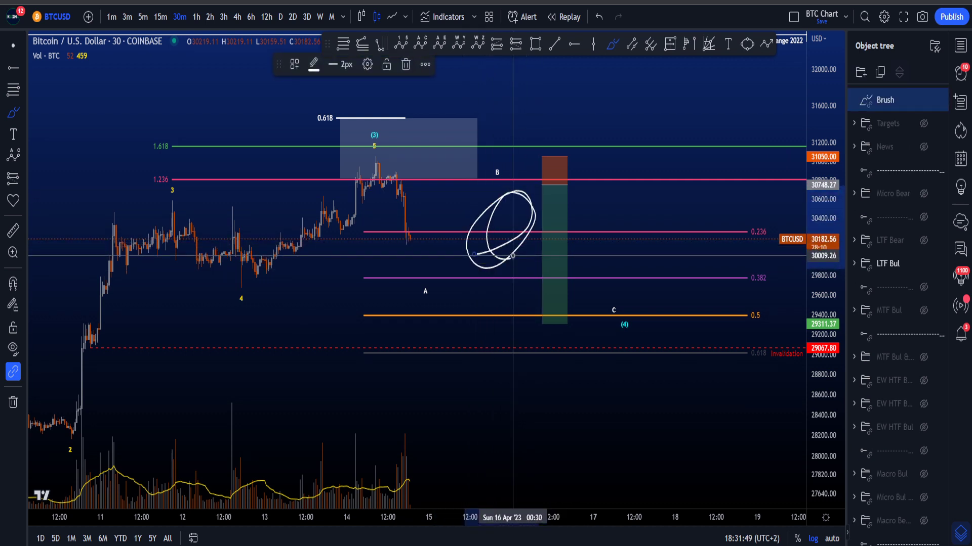
key("ctrl+z")
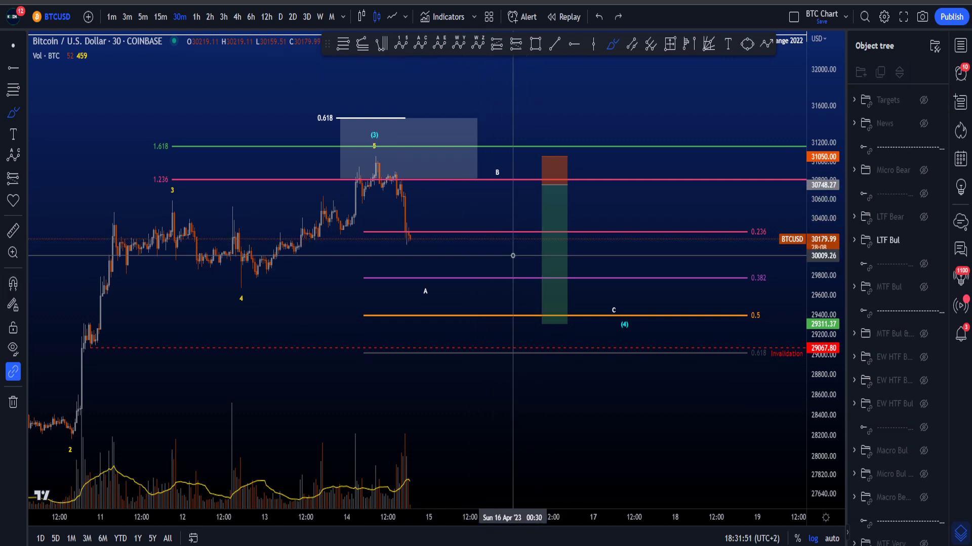
mouse_move(512, 194)
left_mouse_down()
mouse_move(570, 180)
mouse_move(582, 190)
mouse_move(596, 176)
mouse_move(557, 179)
mouse_move(615, 316)
left_mouse_up()
key("ctrl+z")
key("ctrl+z")
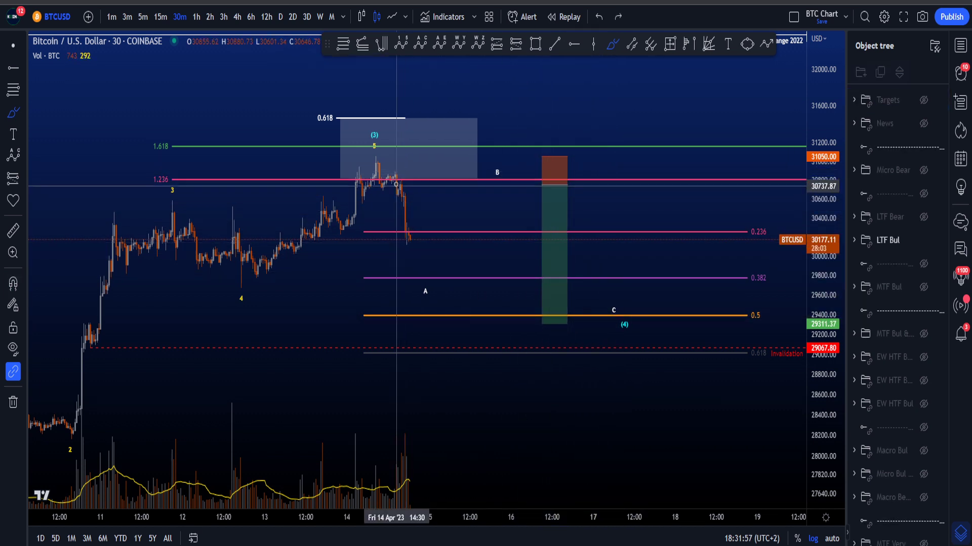
Brush the decline from the (3) peak to A and a matching decline from B toward C, and undo both strokes
left_click_drag(372, 159, 420, 286)
left_click_drag(506, 177, 574, 289)
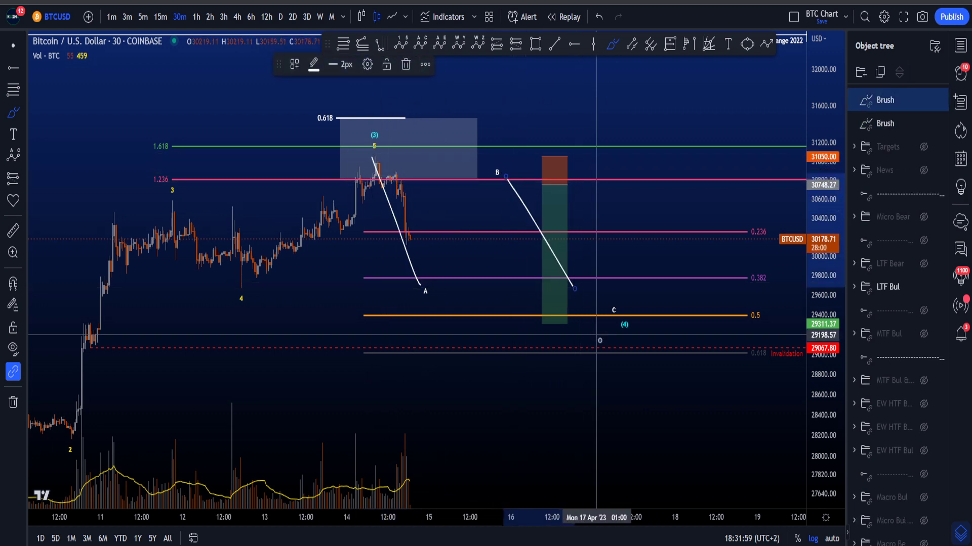
key("ctrl+z")
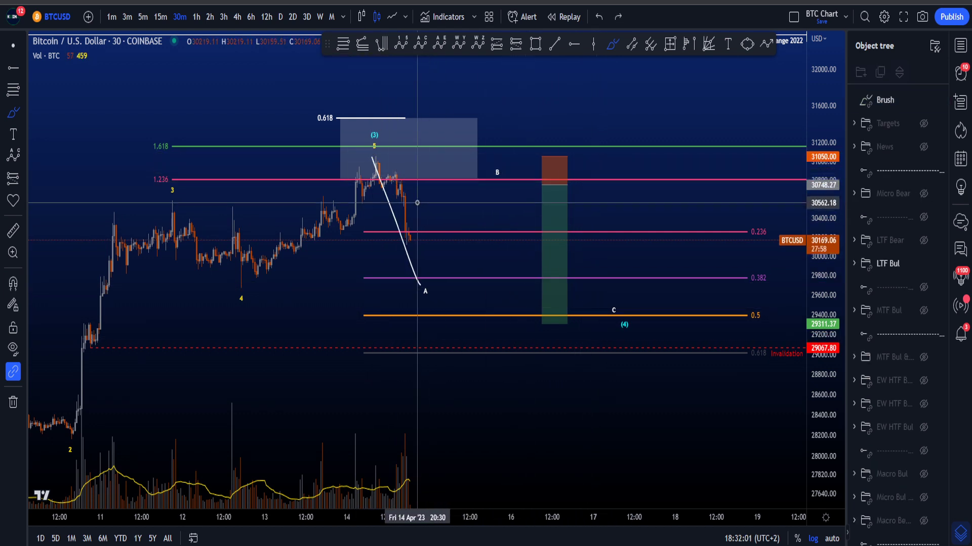
key("ctrl+z")
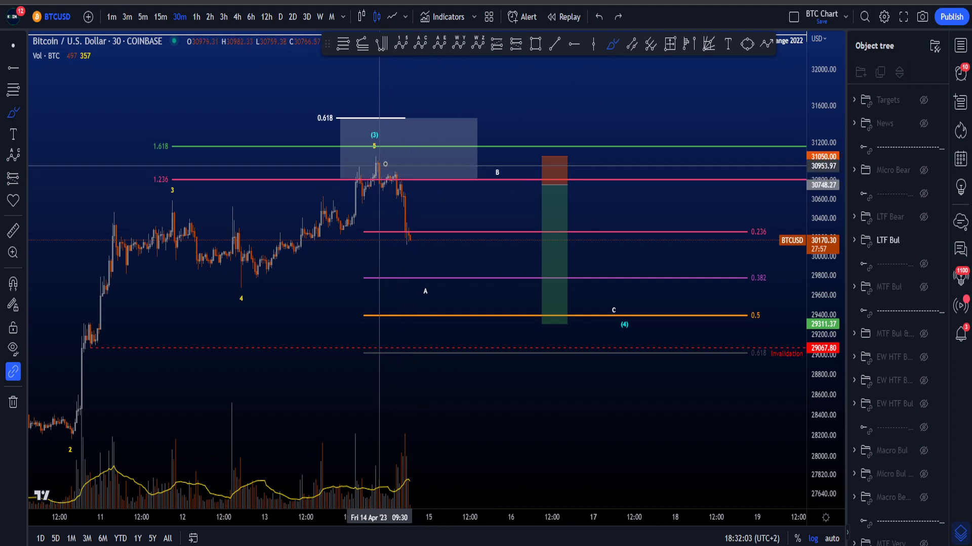
Brush the wave A decline from the (3) peak, move the stroke over to the B-to-C leg, and delete it
mouse_move(368, 155)
left_mouse_down()
mouse_move(404, 165)
mouse_move(401, 156)
mouse_move(430, 278)
left_mouse_up()
key("ctrl+z")
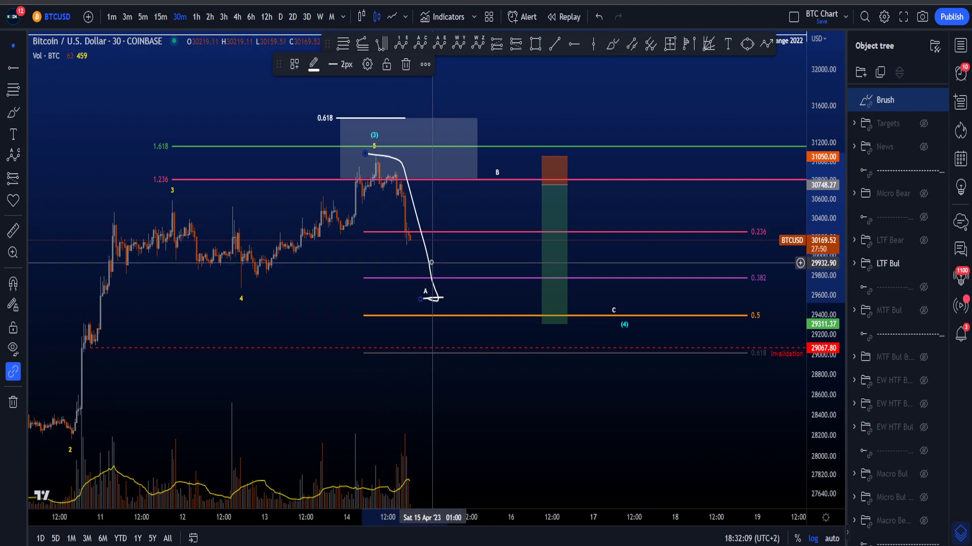
left_click_drag(429, 265, 582, 272)
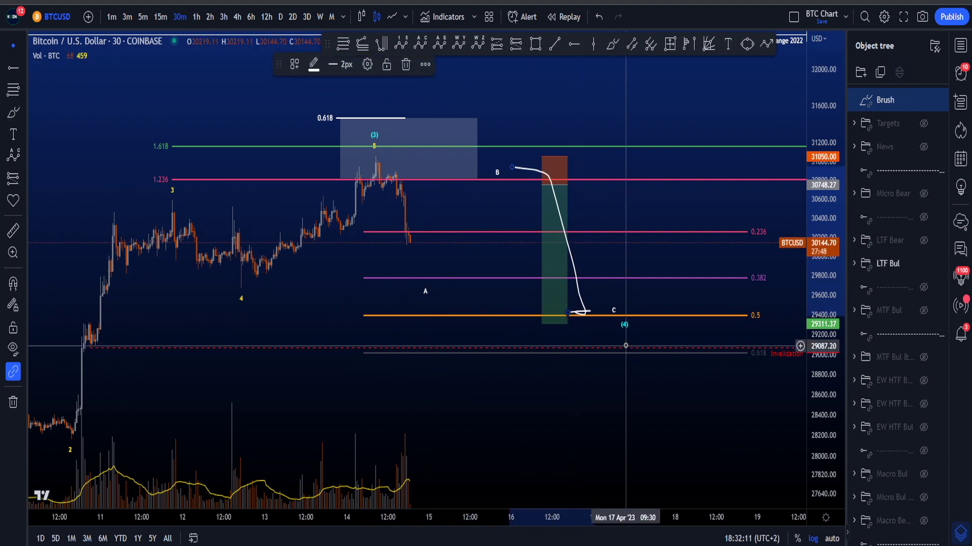
key("Delete")
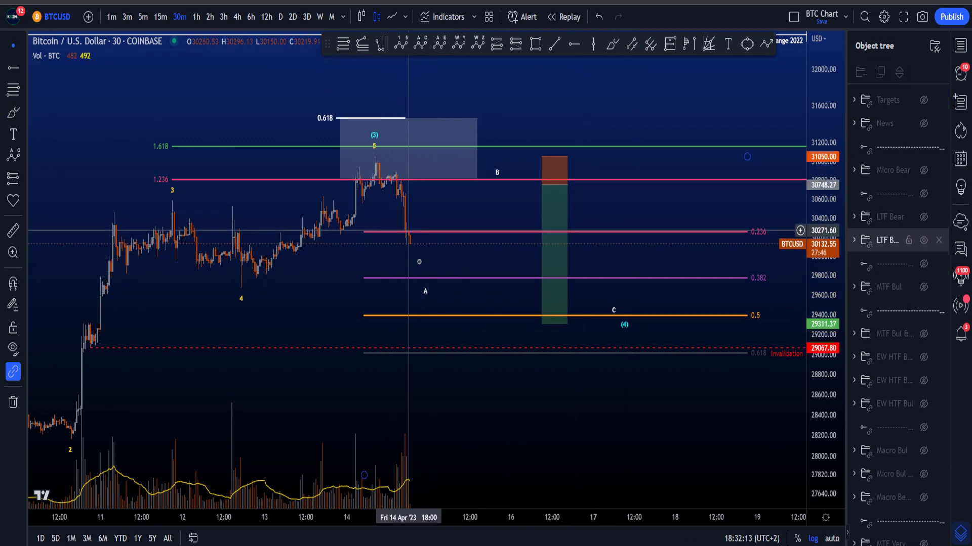